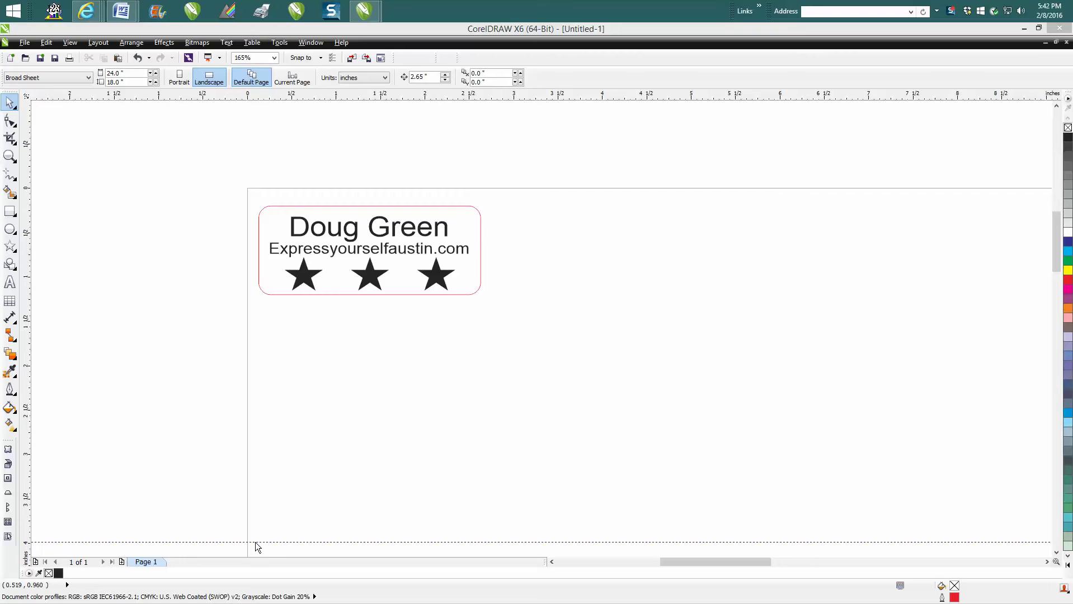
# Drop a copy of the name tag to the right and repeat it with Ctrl+R into a row.
pyautogui.click(373, 275)
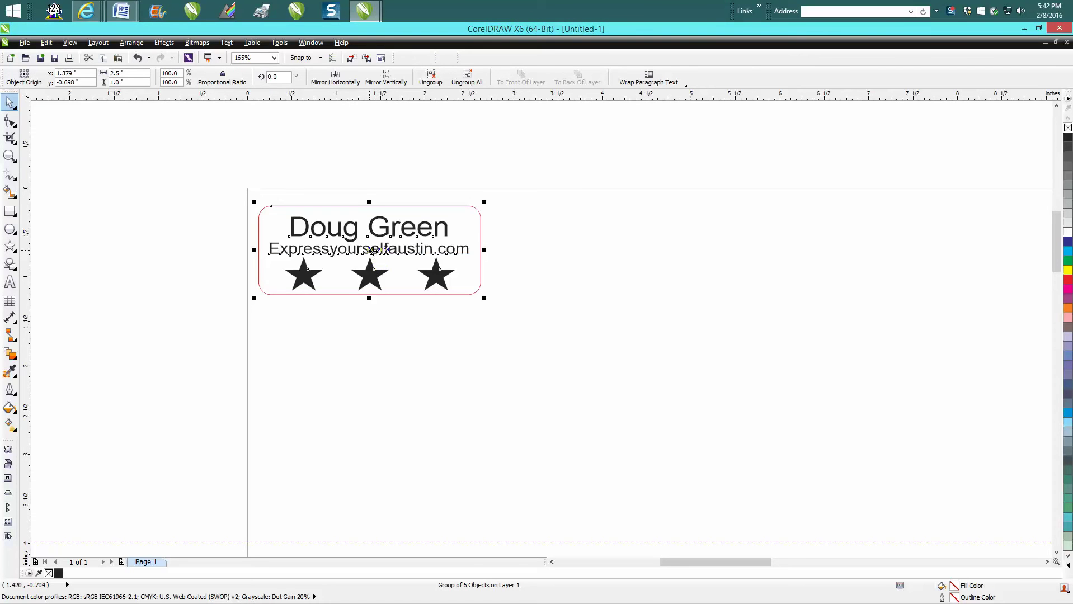
pyautogui.moveTo(382, 255); pyautogui.dragTo(601, 251)
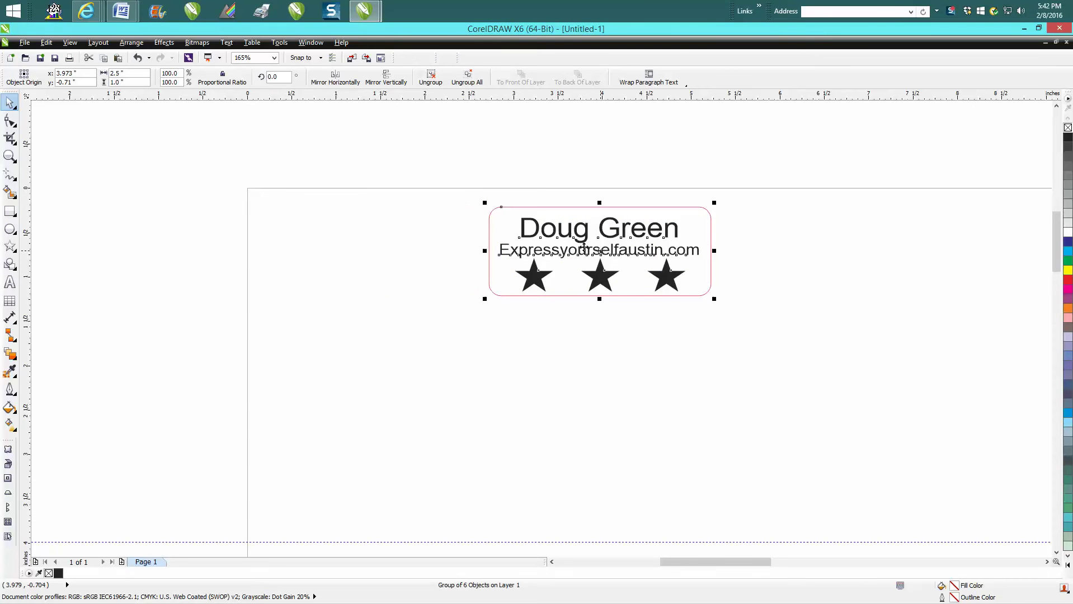
pyautogui.click(139, 59)
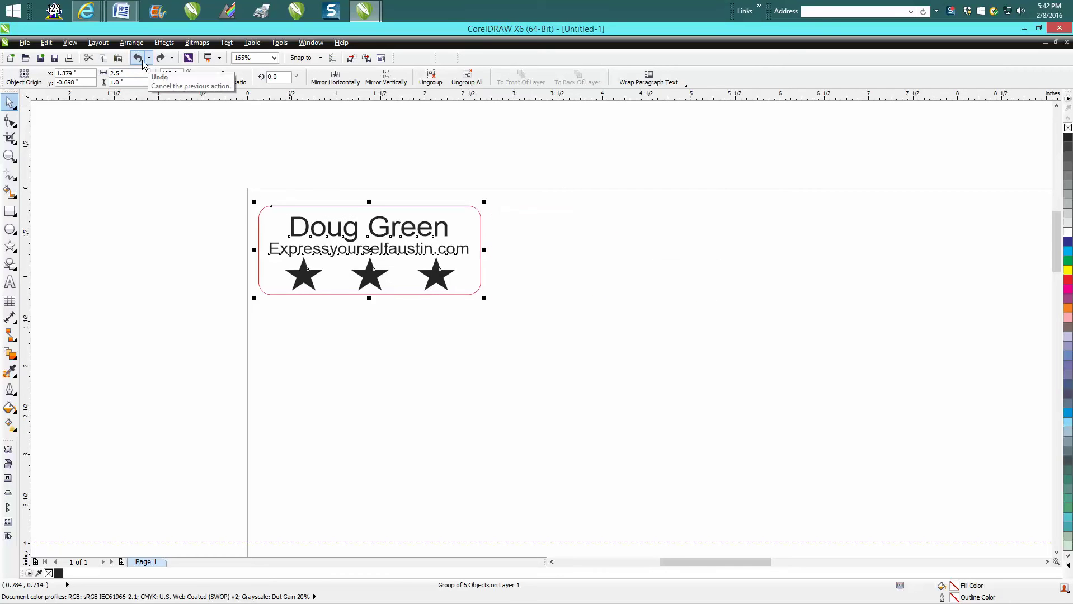
pyautogui.moveTo(369, 249); pyautogui.dragTo(604, 253)
pyautogui.hotkey('ctrl', 'r')
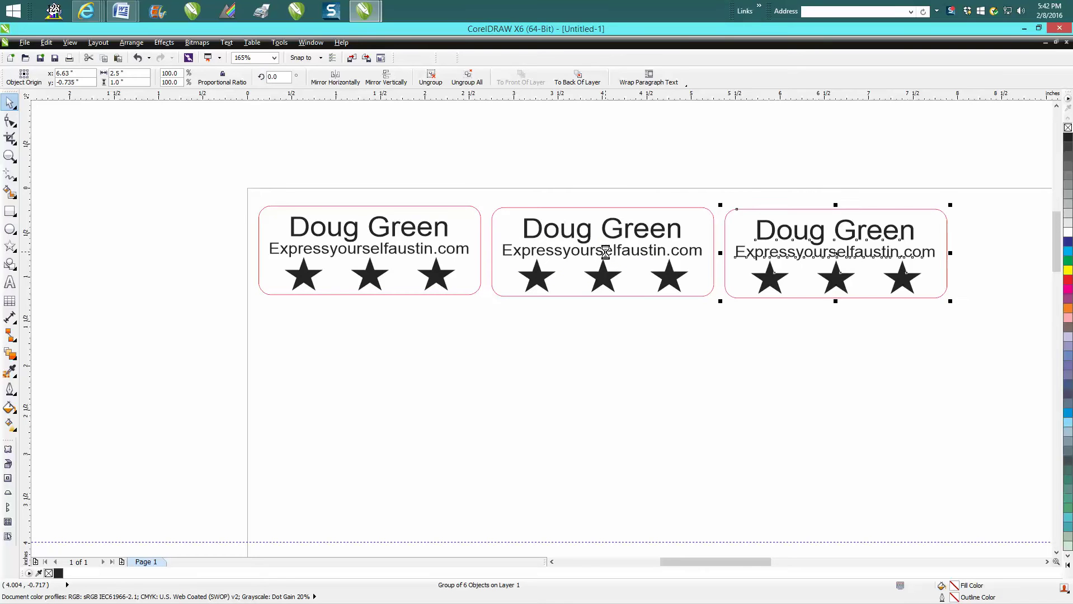
pyautogui.hotkey('ctrl', 'r')
pyautogui.hotkey('ctrl', 'r')
pyautogui.hotkey('ctrl', 'r')
pyautogui.hotkey('ctrl', 'r')
pyautogui.hotkey('ctrl', 'r')
pyautogui.hotkey('ctrl', 'r')
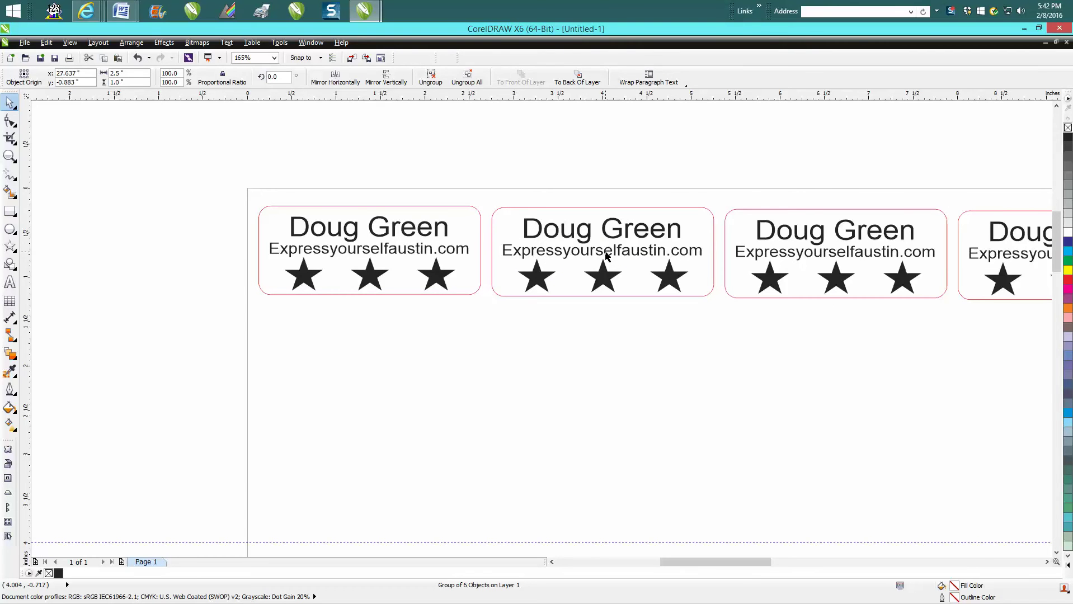
pyautogui.scroll(-6, 695, 327)
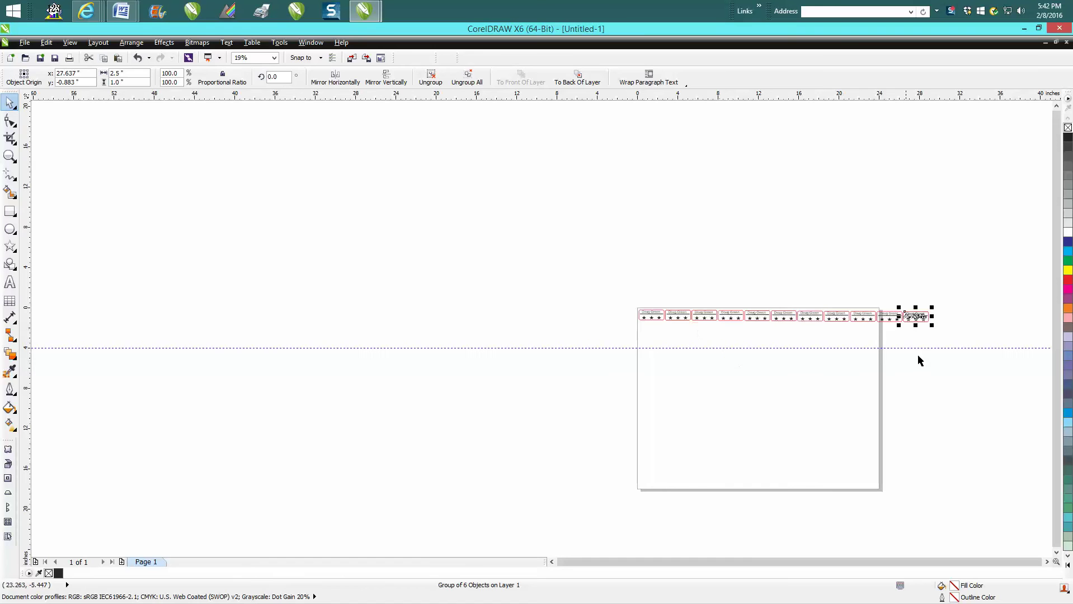
# Delete the tag copies hanging off the page, leaving nine tags, and zoom on the row.
pyautogui.moveTo(948, 291); pyautogui.dragTo(876, 348)
pyautogui.press('Delete')
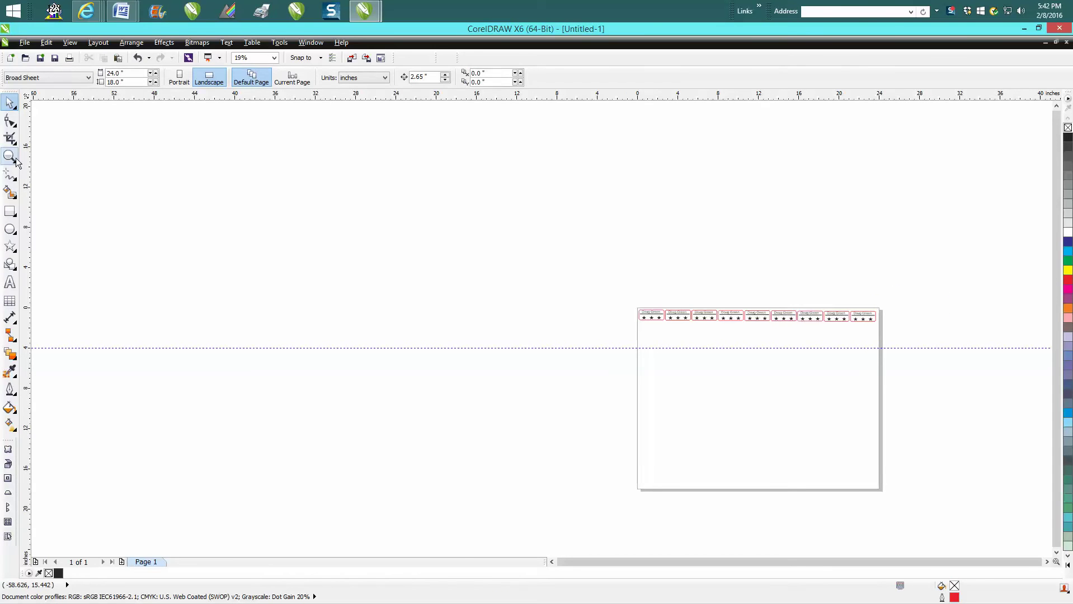
pyautogui.press('z')
pyautogui.moveTo(622, 289); pyautogui.dragTo(918, 364)
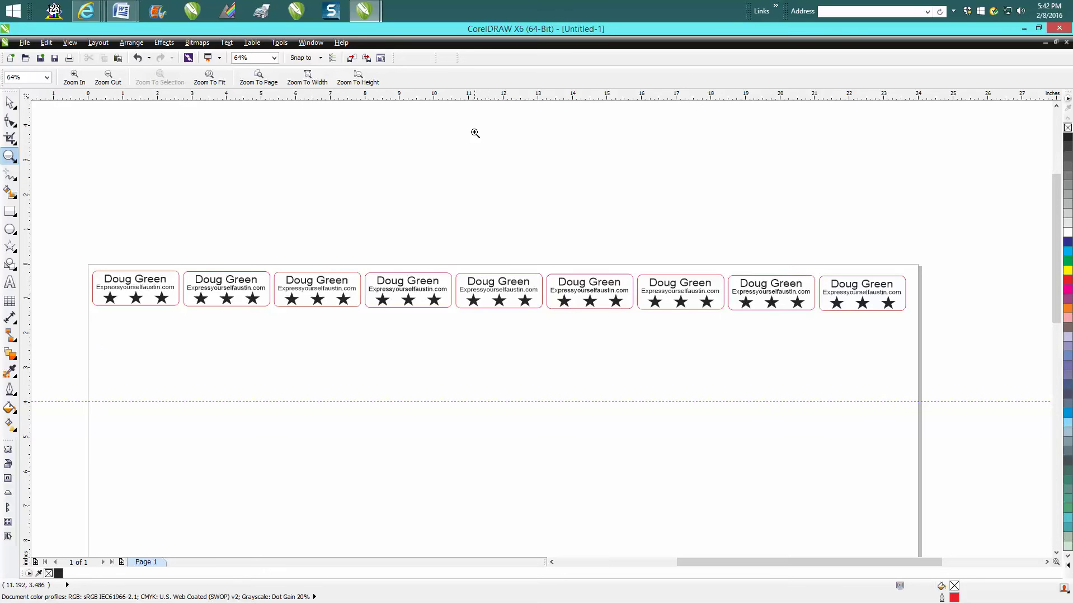
# Place a horizontal guideline across the row of tags.
pyautogui.moveTo(484, 255); pyautogui.dragTo(489, 273)
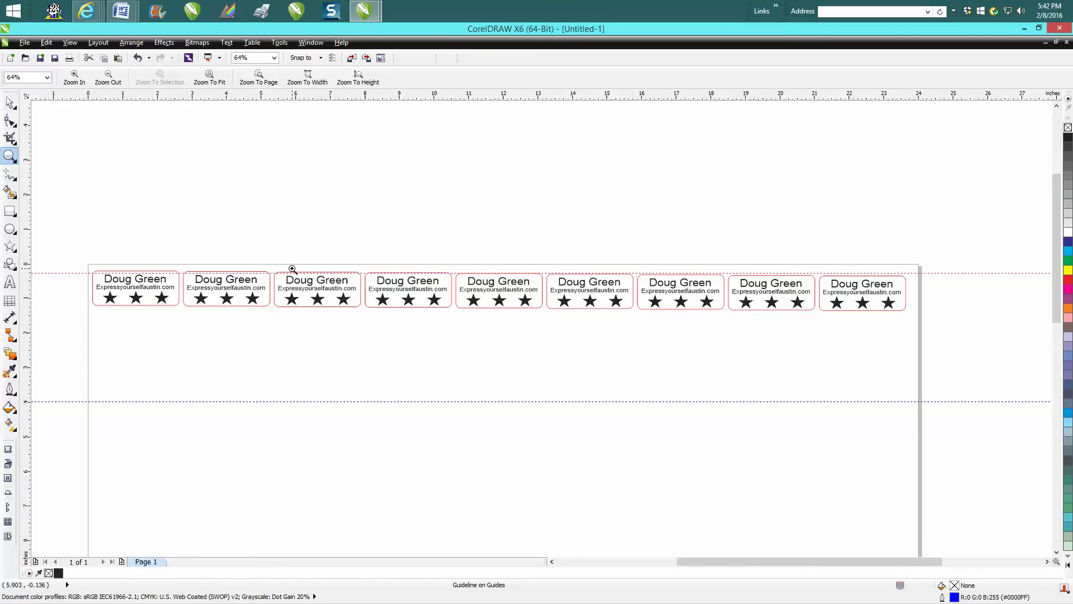
pyautogui.press('Delete')
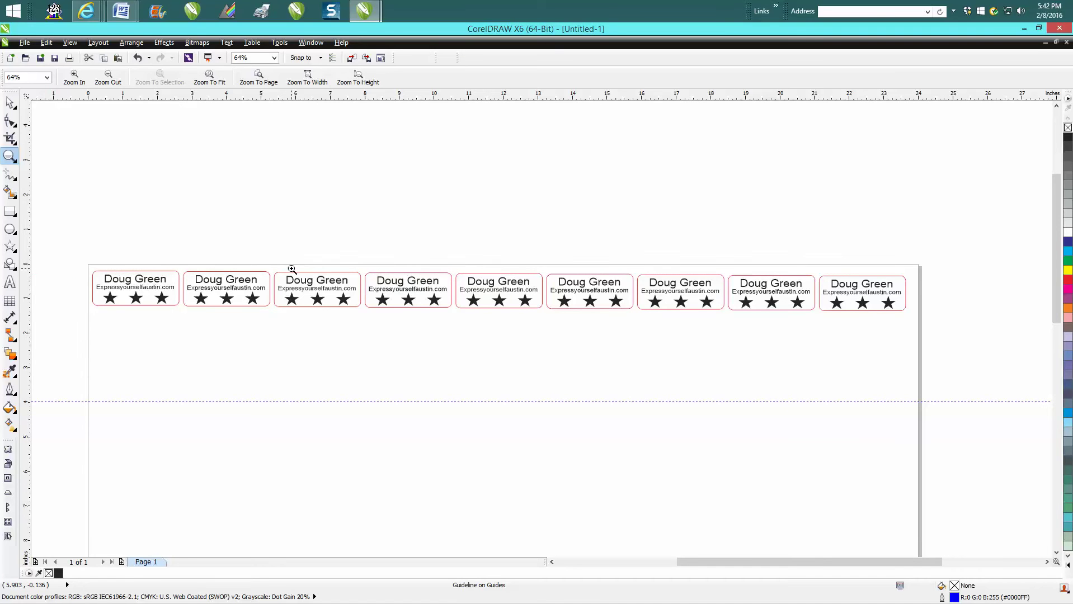
pyautogui.moveTo(456, 98); pyautogui.dragTo(471, 273)
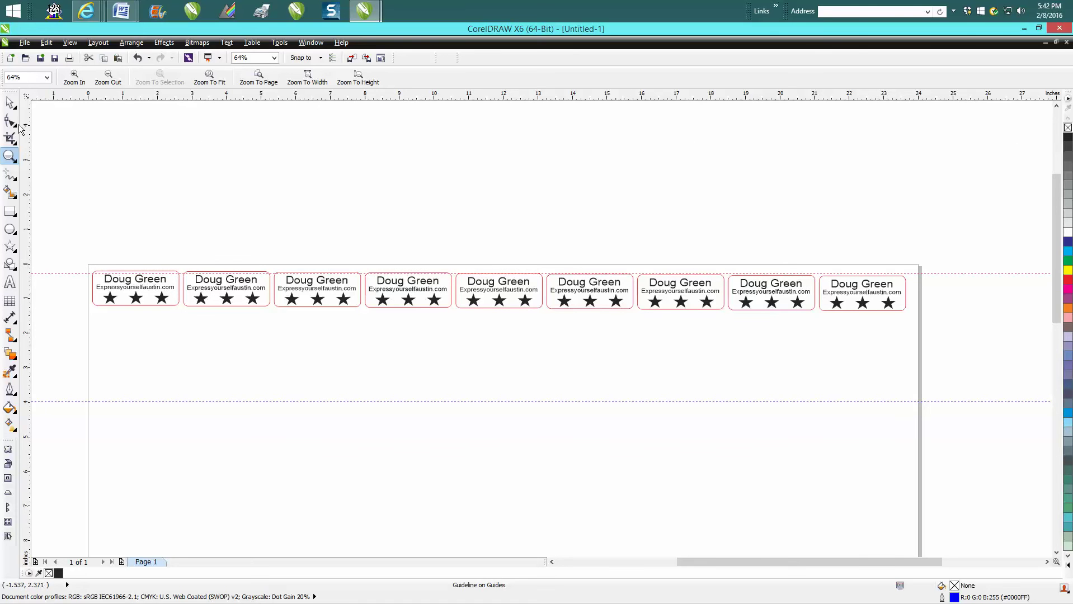
pyautogui.click(10, 102)
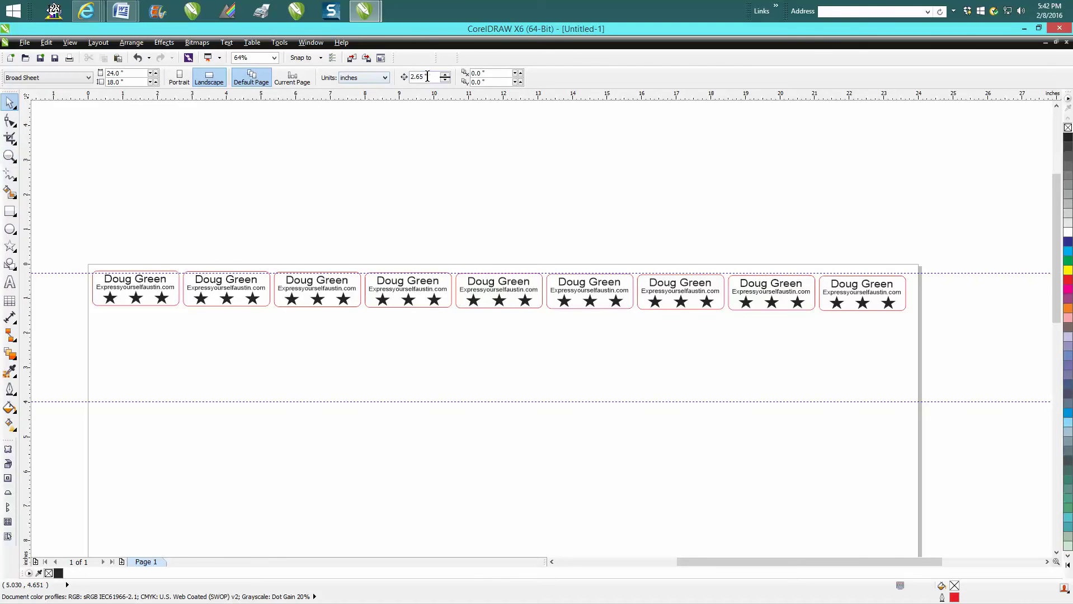
# Set the nudge distance to 0.005 inches and zoom in on the first two tags.
pyautogui.moveTo(427, 76); pyautogui.dragTo(382, 78)
pyautogui.press('BackSpace')
pyautogui.click(9, 157)
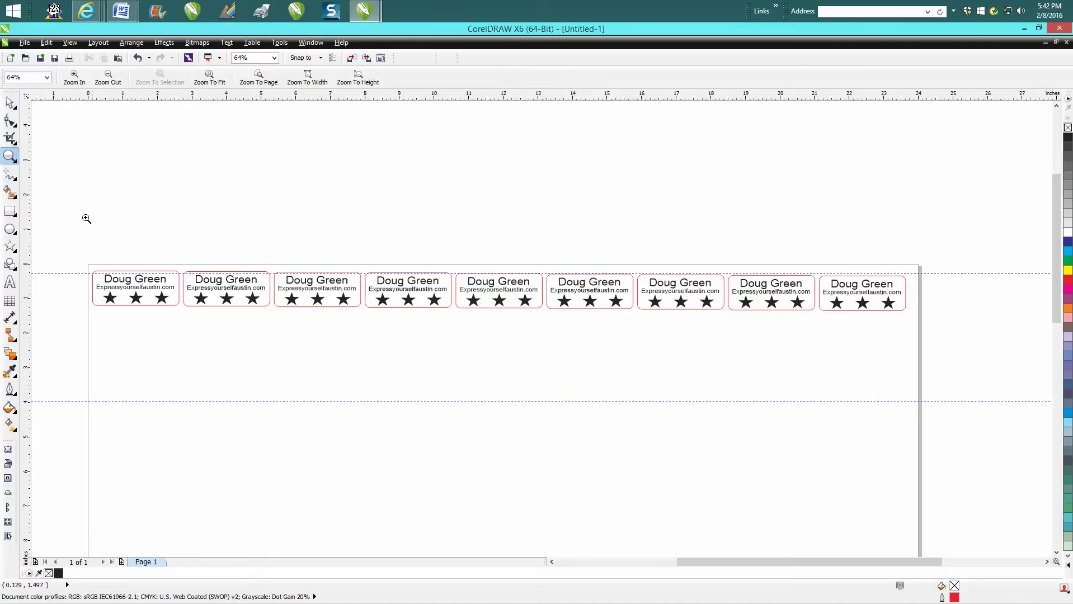
pyautogui.moveTo(86, 219); pyautogui.dragTo(306, 357)
# Nudge the horizontal guideline to -0.197" so it rests flush on the tags' top edges.
pyautogui.click(9, 103)
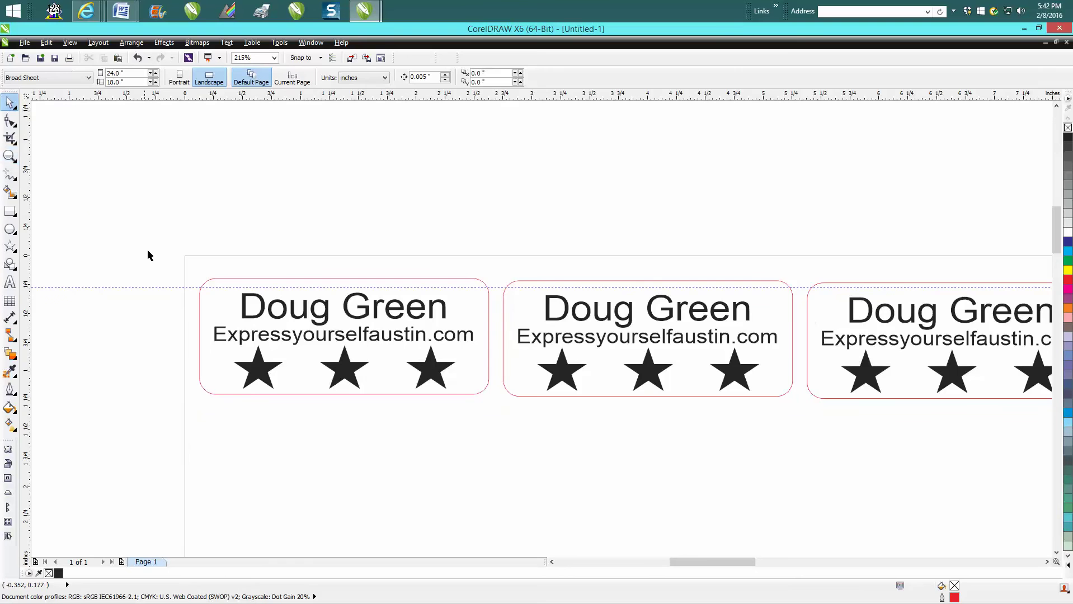
pyautogui.moveTo(159, 287); pyautogui.dragTo(159, 287)
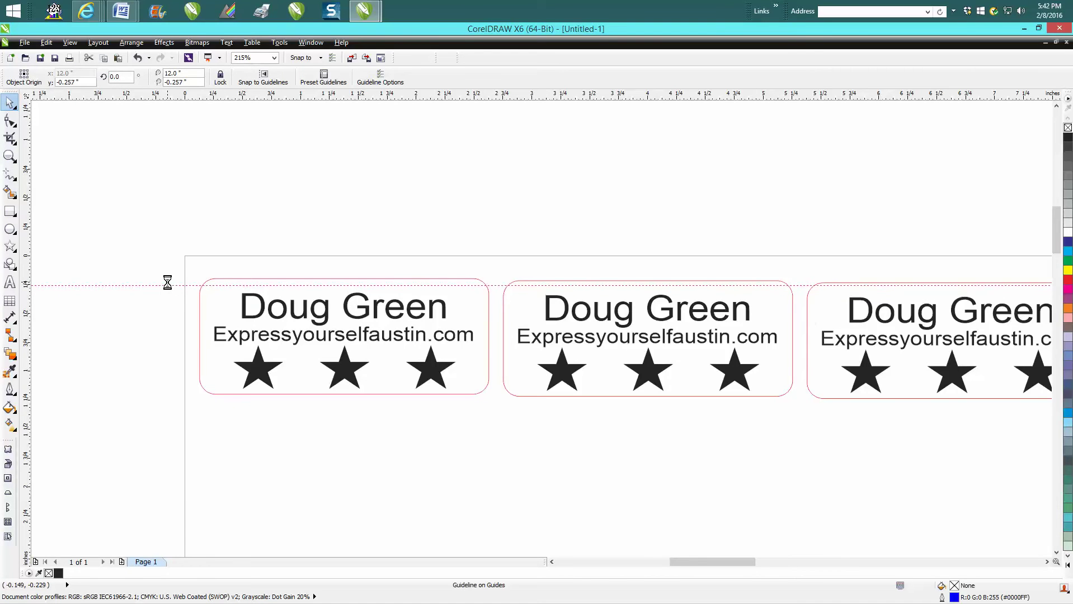
pyautogui.moveTo(167, 285); pyautogui.dragTo(167, 282)
pyautogui.hotkey('ctrl', 'Down')
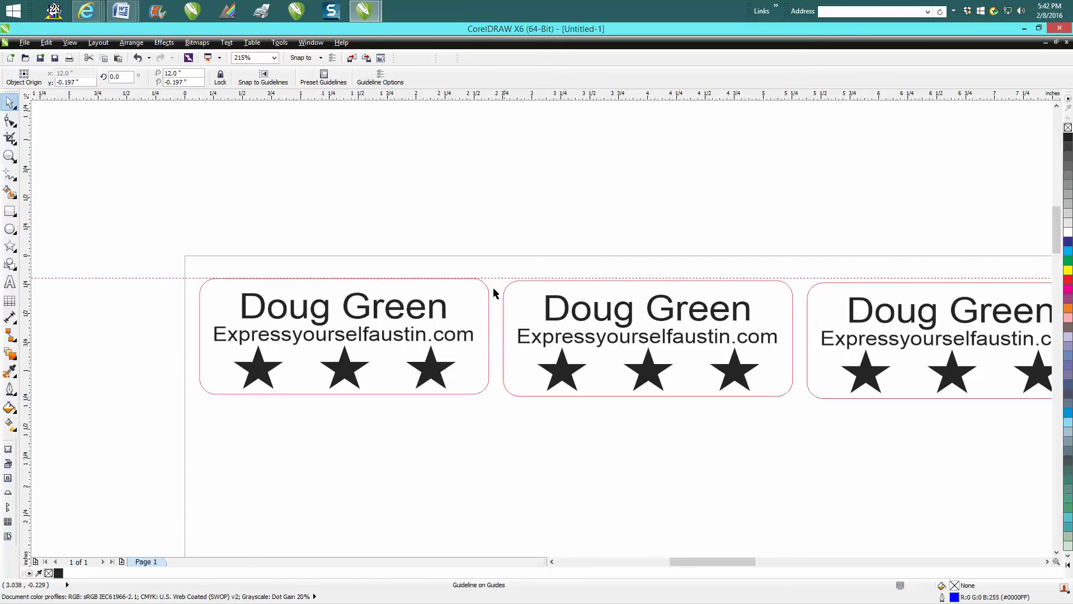
pyautogui.scroll(-5, 481, 289)
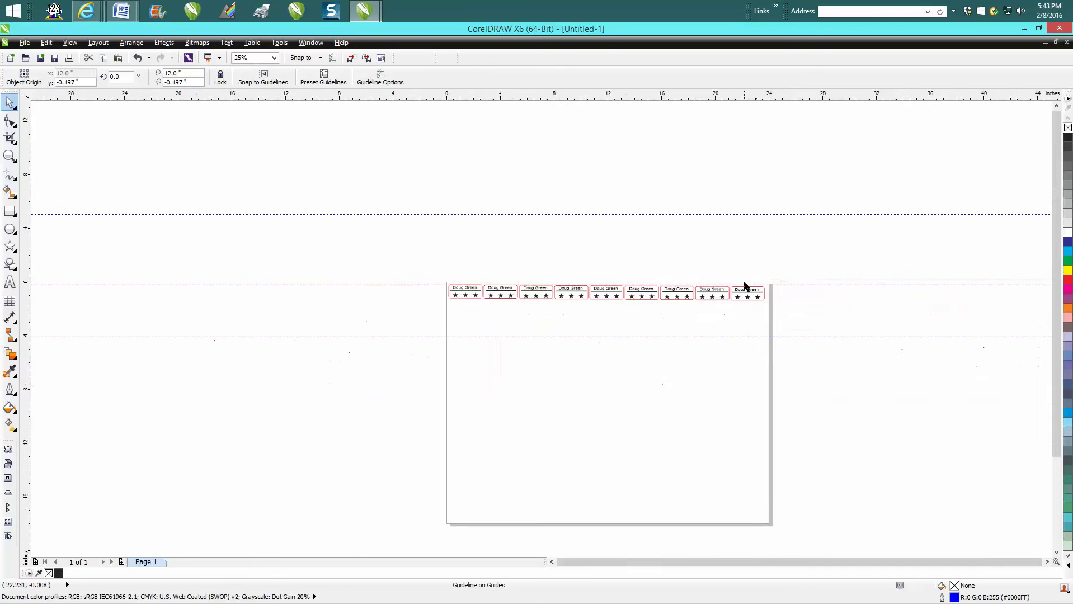
pyautogui.press('z')
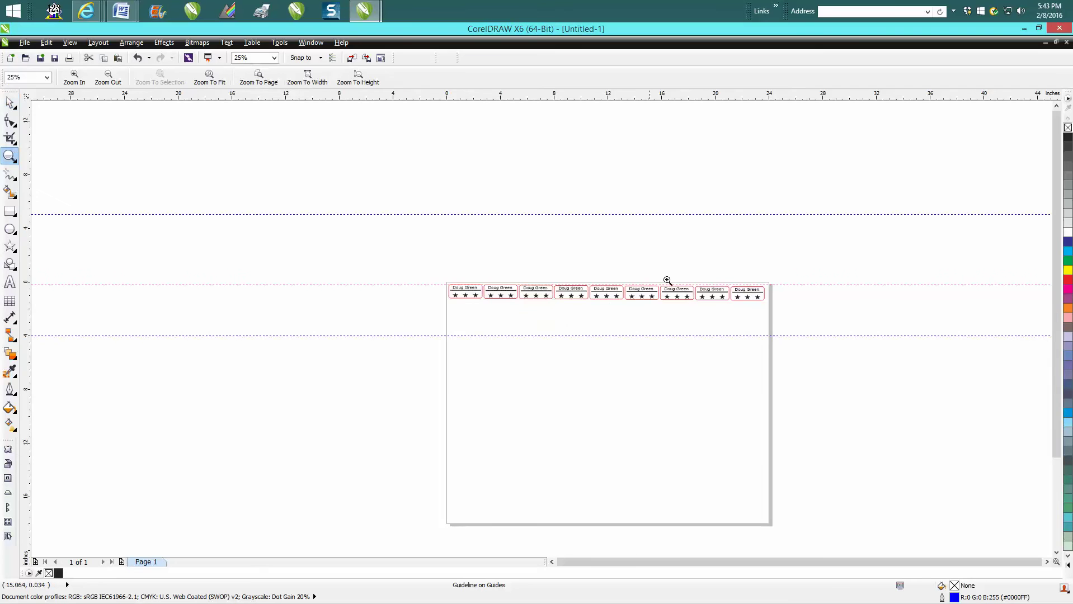
pyautogui.moveTo(694, 275); pyautogui.dragTo(806, 329)
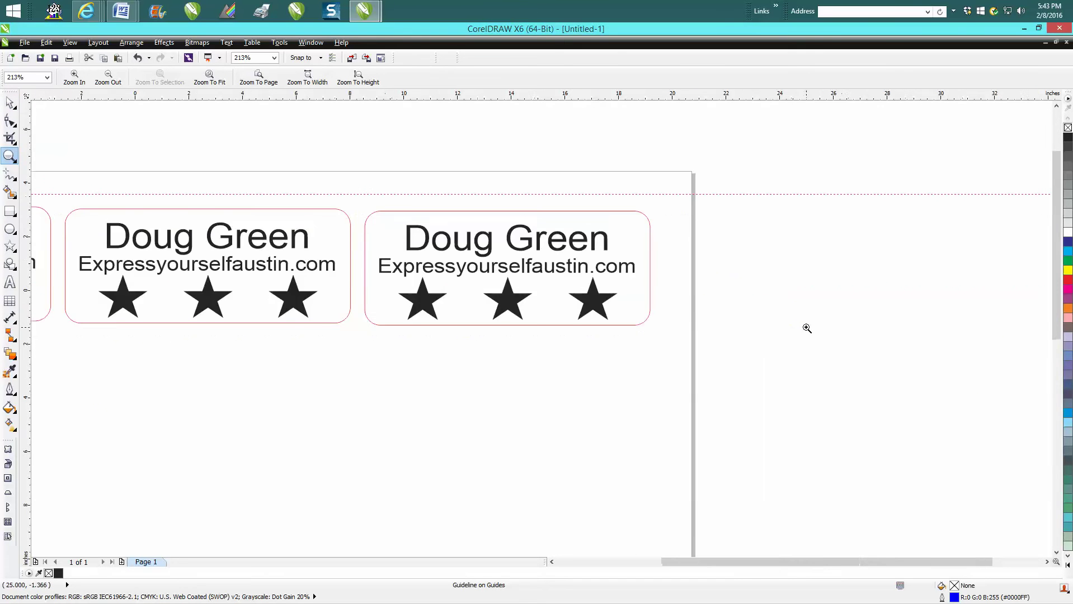
pyautogui.scroll(-3, 806, 329)
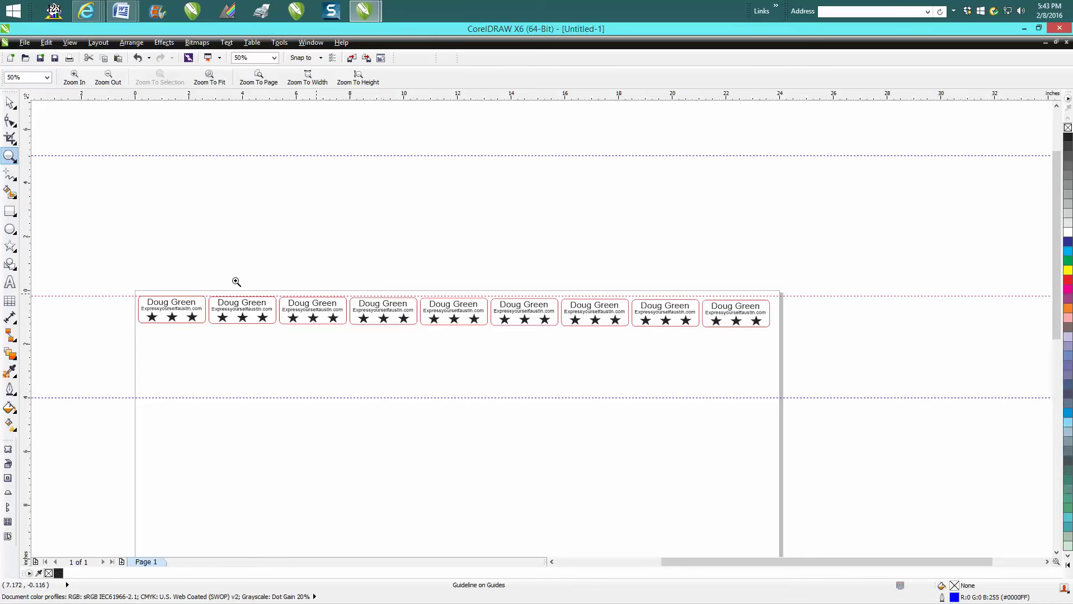
pyautogui.moveTo(74, 233); pyautogui.dragTo(869, 393)
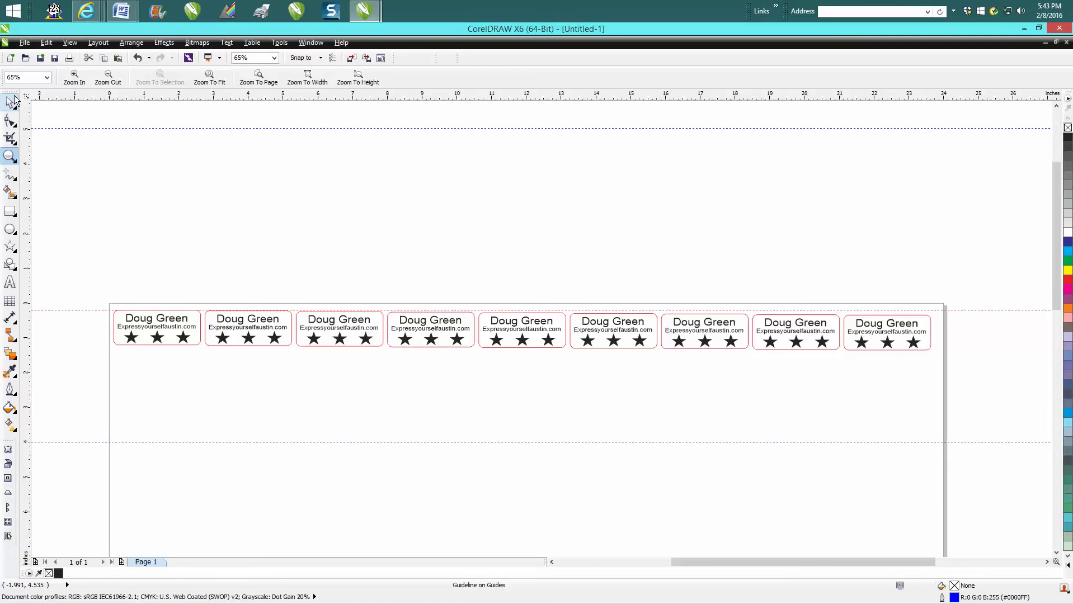
pyautogui.scroll(6, 201, 259)
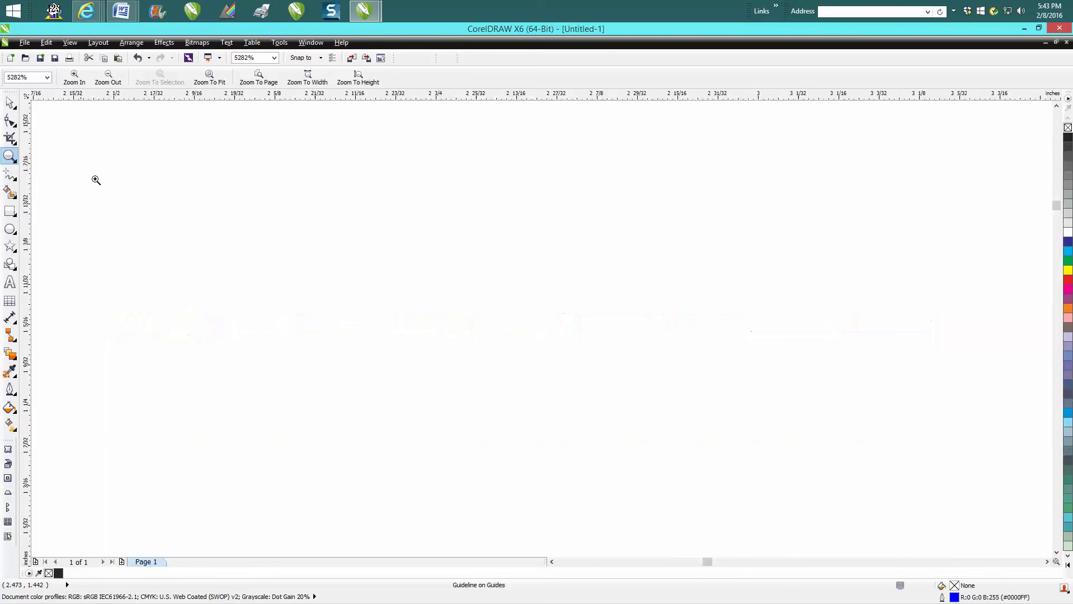
# Delete the eight duplicate tags from the full-sheet view, then zoom in on the remaining original.
pyautogui.scroll(-6, 222, 217)
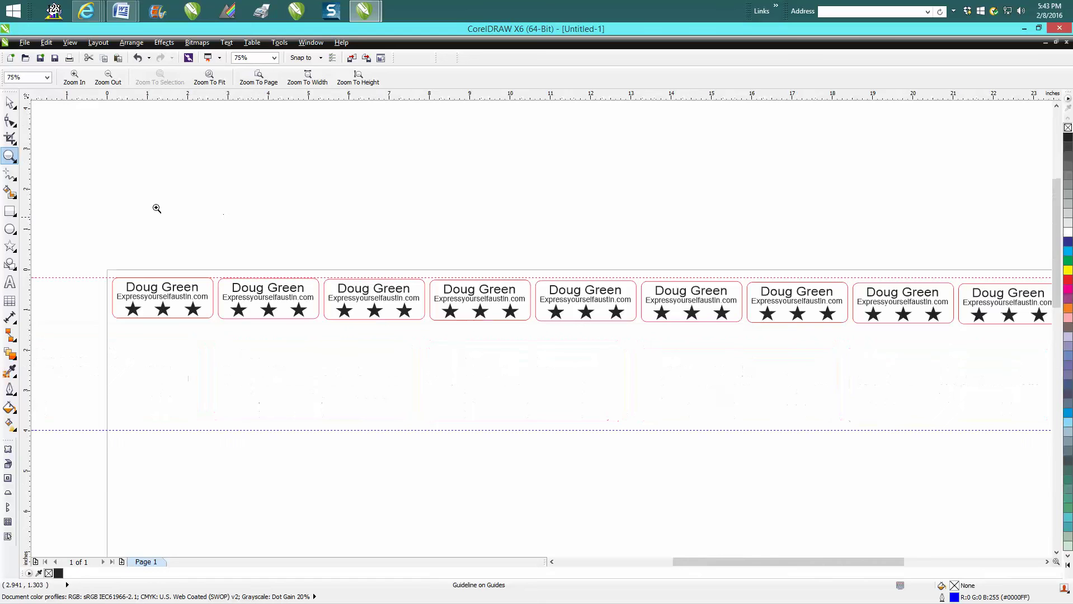
pyautogui.press('F3')
pyautogui.click(10, 103)
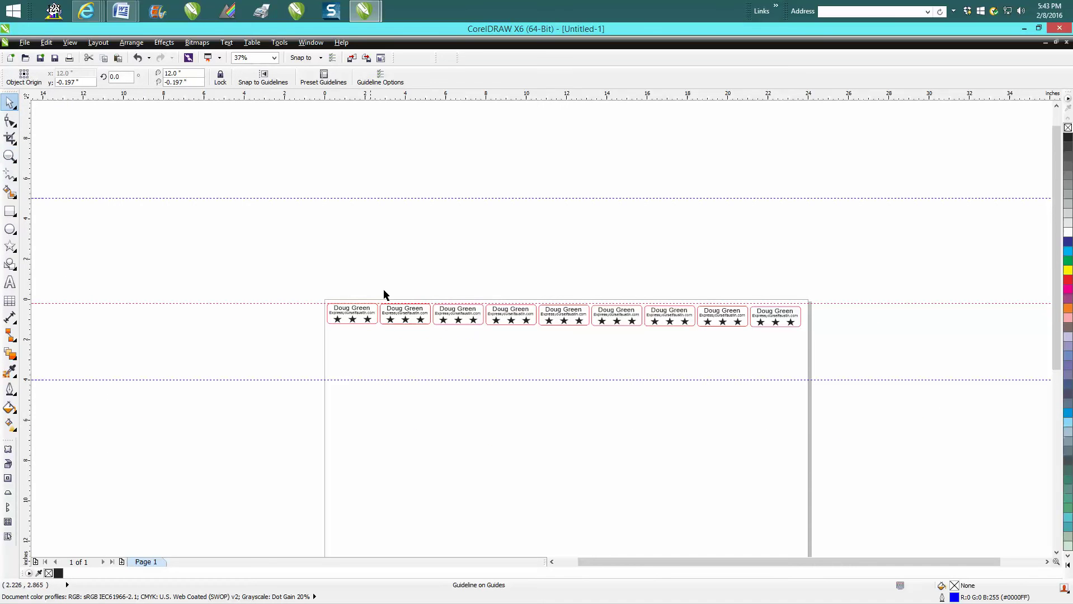
pyautogui.moveTo(368, 250); pyautogui.dragTo(825, 363)
pyautogui.press('Delete')
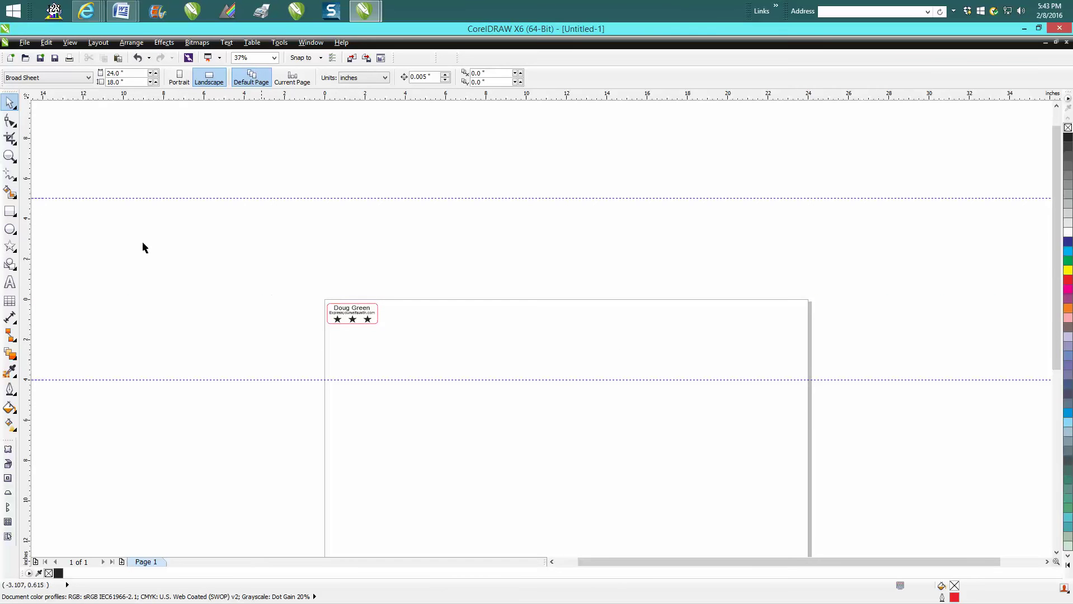
pyautogui.click(11, 157)
pyautogui.moveTo(296, 279); pyautogui.dragTo(556, 411)
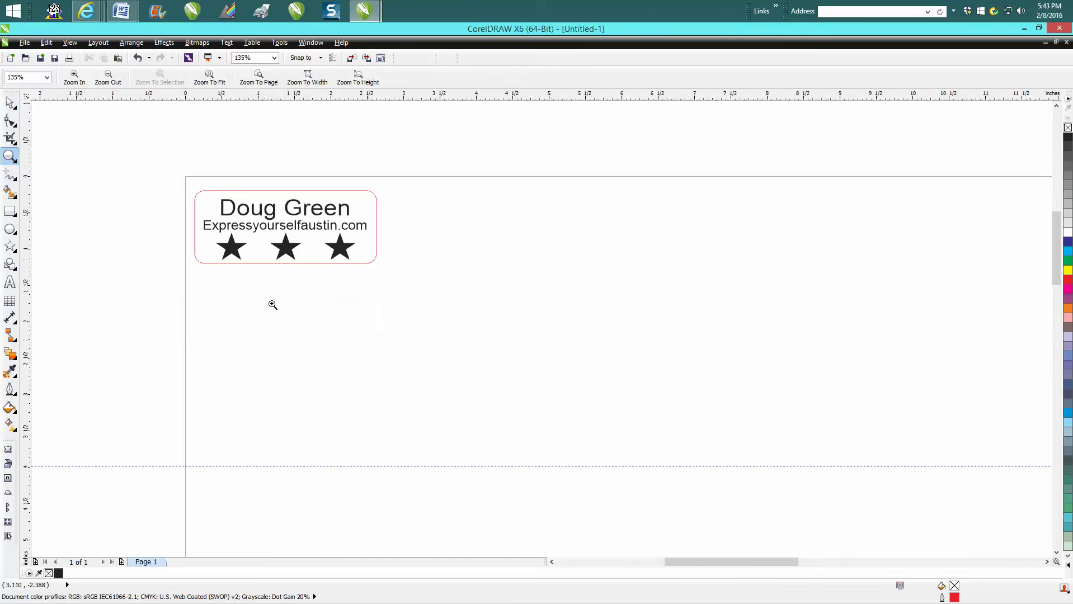
pyautogui.click(10, 103)
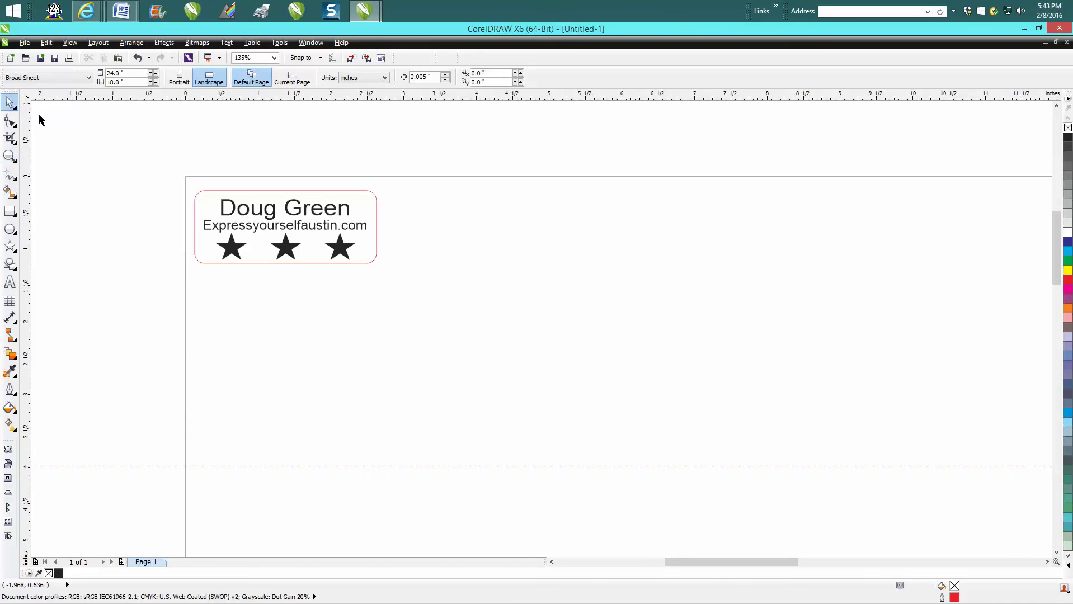
# Set the nudge distance to 1.2 inches.
pyautogui.click(245, 191)
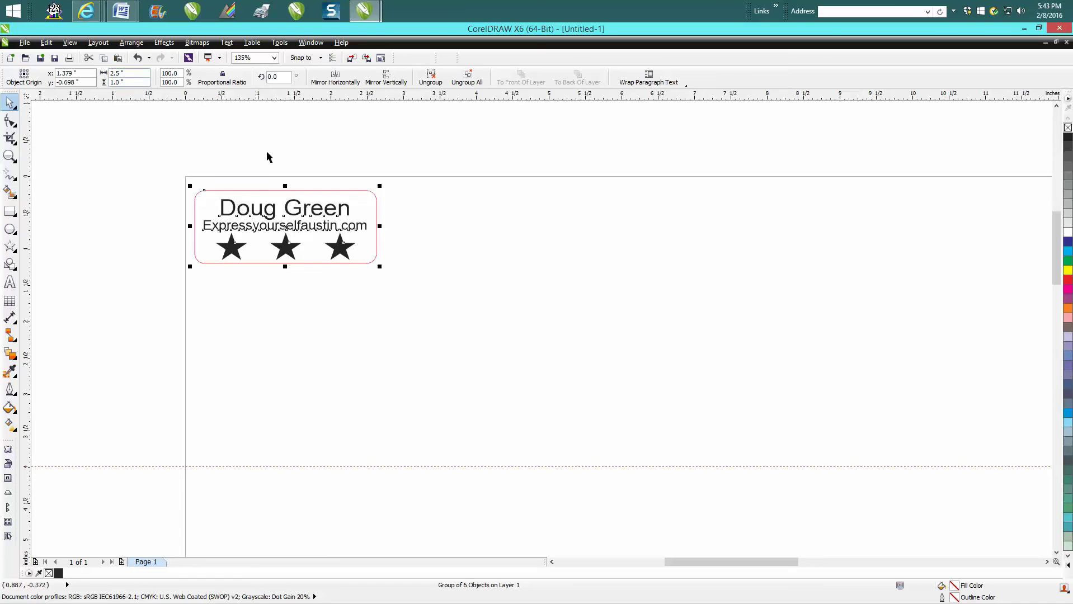
pyautogui.click(343, 146)
pyautogui.doubleClick(420, 77)
pyautogui.write('1.2 "')
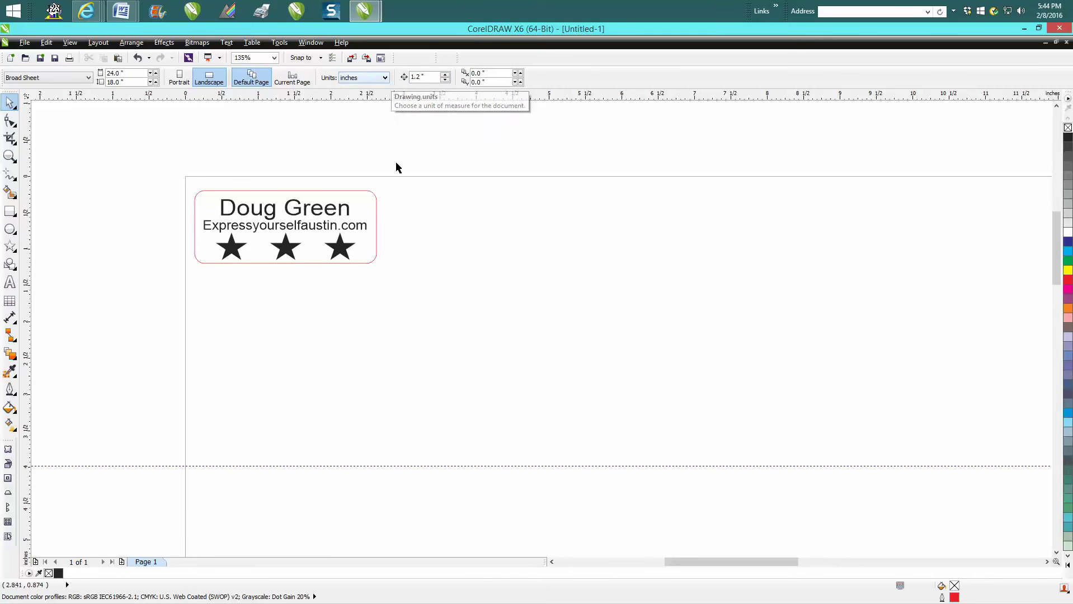
# Duplicate the tag twice downward with Ctrl+D into a three-tag column.
pyautogui.click(291, 250)
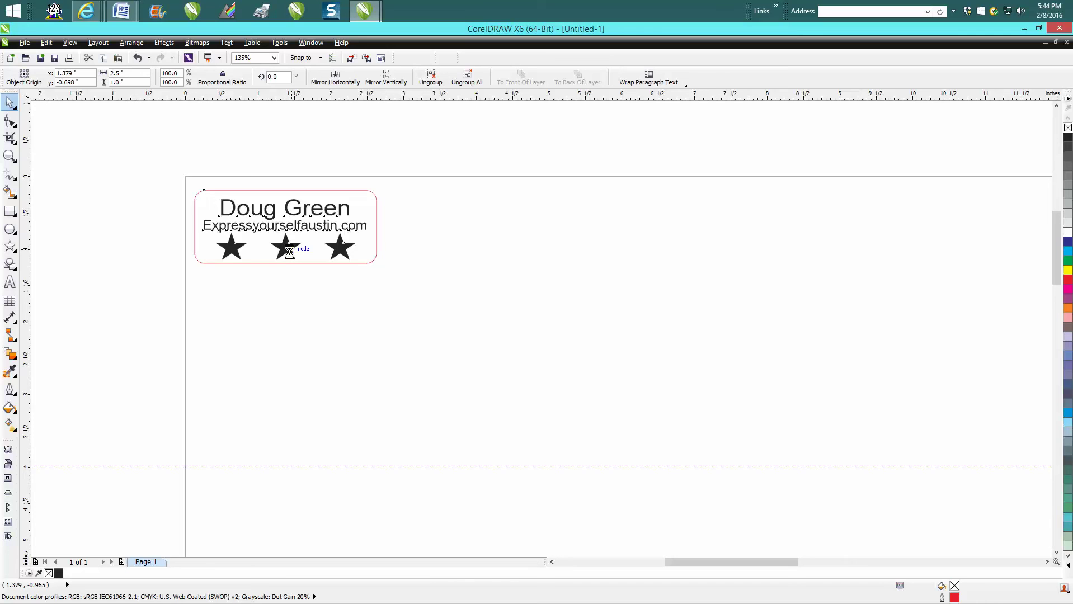
pyautogui.hotkey('ctrl', 'd')
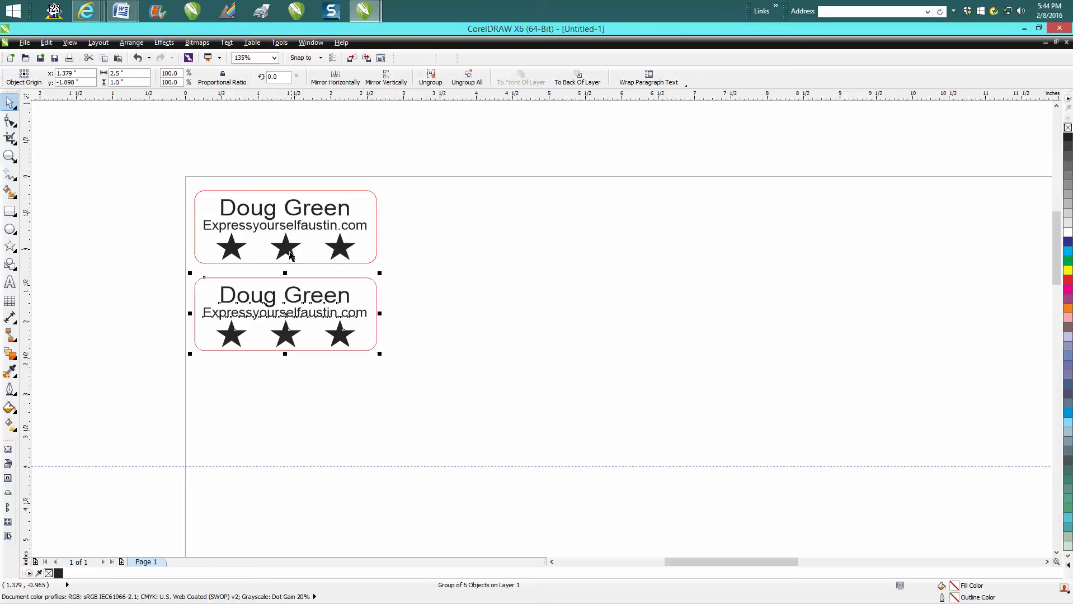
pyautogui.hotkey('ctrl', 'd')
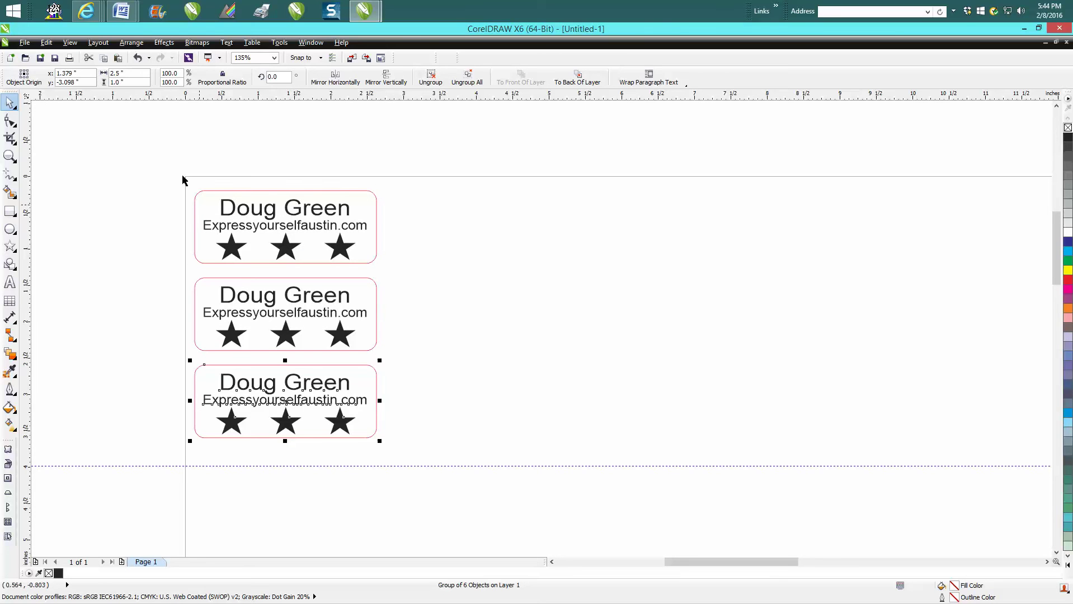
pyautogui.moveTo(165, 156); pyautogui.dragTo(431, 456)
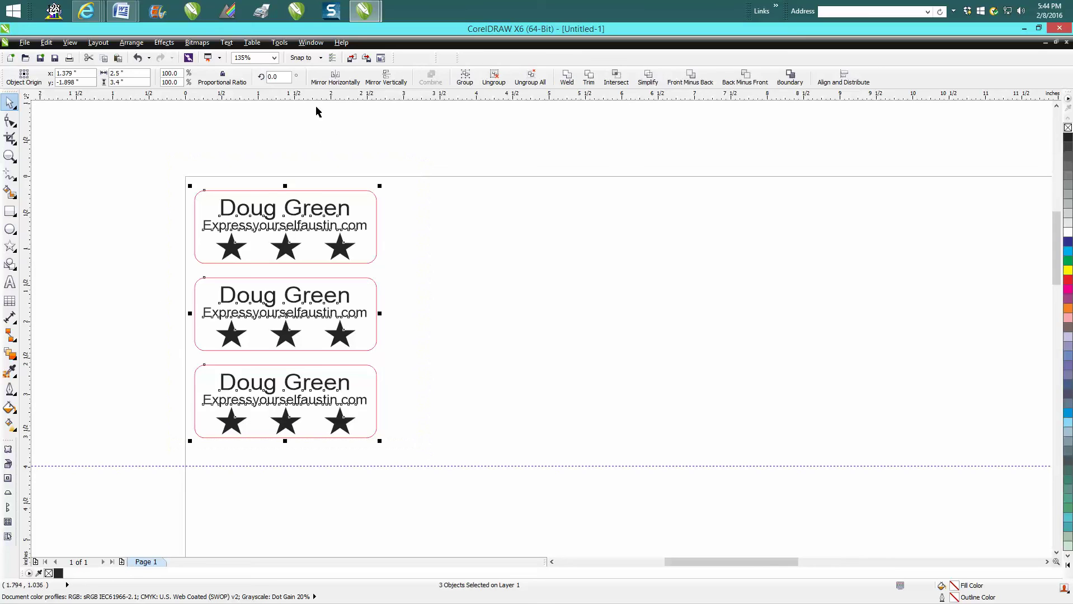
pyautogui.click(318, 141)
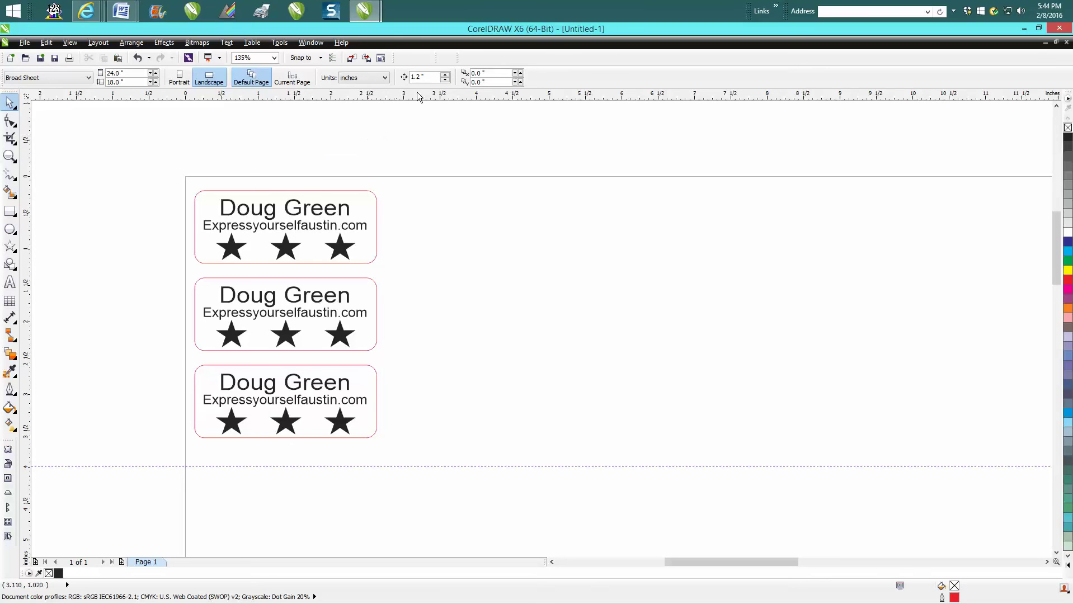
# Set the duplicate distance to 2.65 inches and select the three-tag column.
pyautogui.moveTo(427, 77); pyautogui.dragTo(414, 76)
pyautogui.write('12')
pyautogui.moveTo(148, 175); pyautogui.dragTo(442, 463)
# Copy the column rightward into nine columns, a 3-by-9 grid of 27 tags.
pyautogui.press('KP_Add')
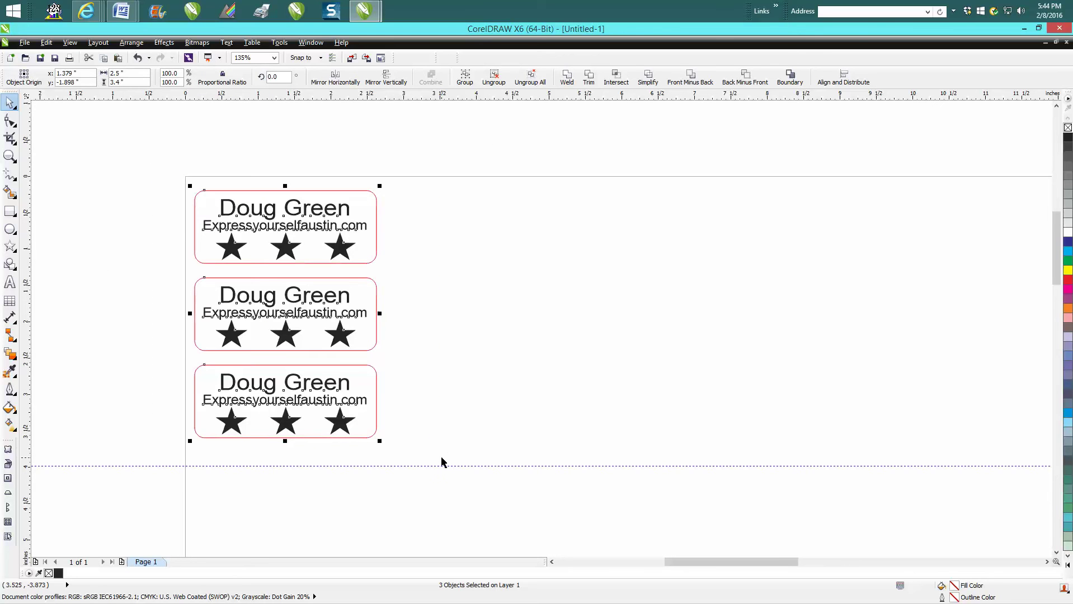
pyautogui.press('Right')
pyautogui.hotkey('ctrl', 'd')
pyautogui.hotkey('ctrl', 'd')
pyautogui.hotkey('ctrl', 'd')
pyautogui.hotkey('ctrl', 'd')
pyautogui.hotkey('ctrl', 'd')
pyautogui.hotkey('ctrl', 'd')
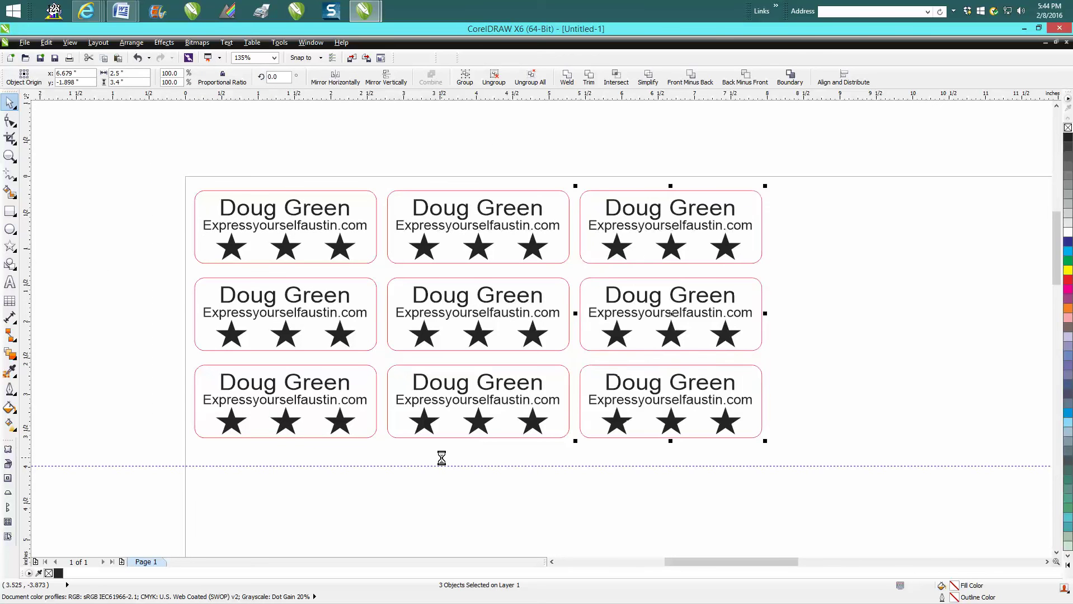
pyautogui.scroll(-3, 506, 497)
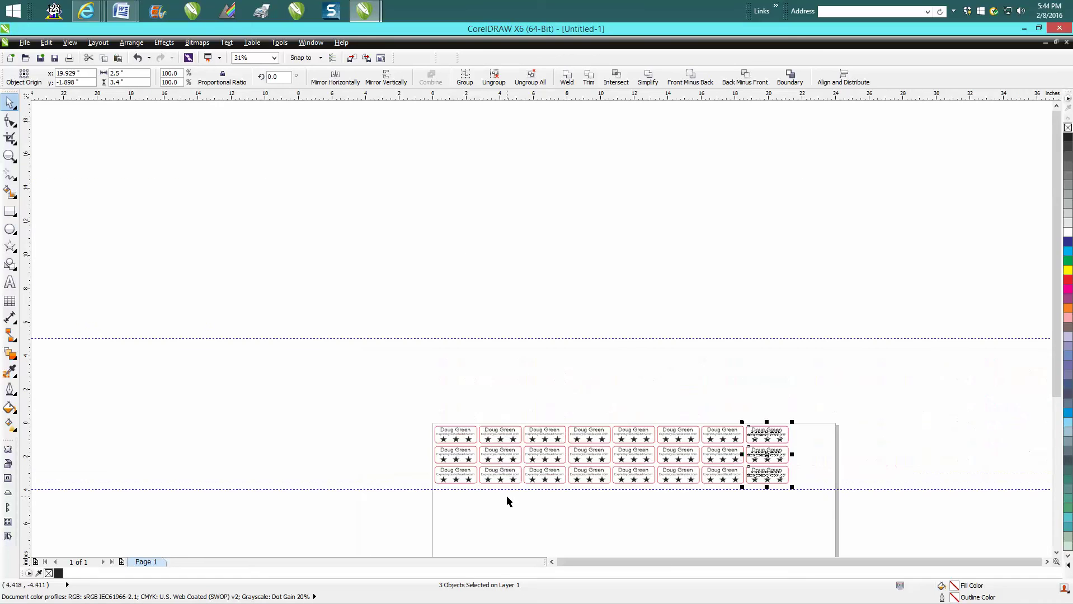
pyautogui.hotkey('ctrl', 'd')
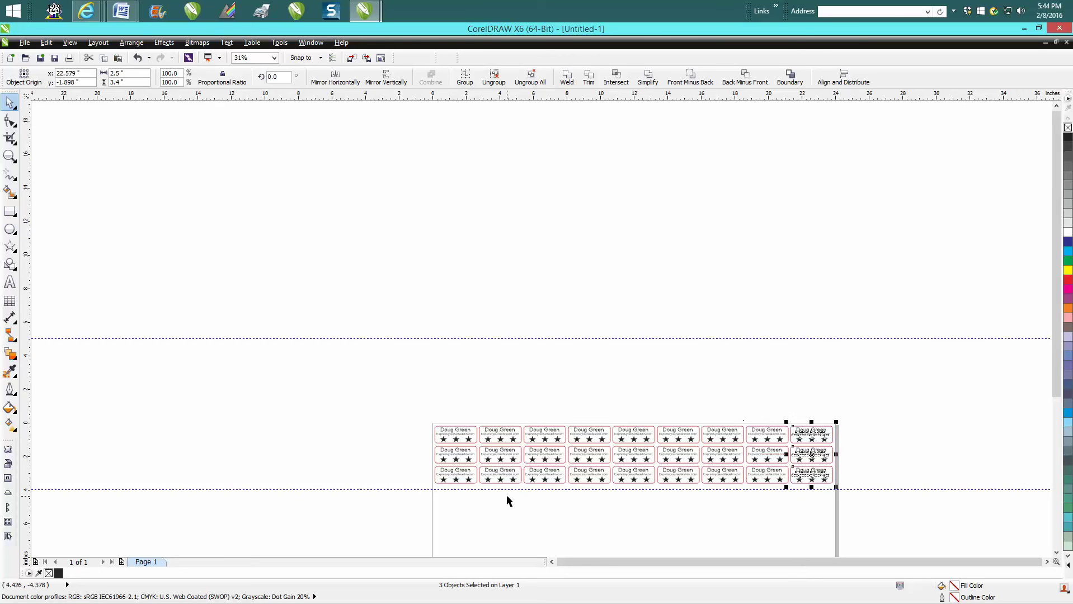
pyautogui.click(10, 157)
pyautogui.moveTo(399, 382); pyautogui.dragTo(882, 539)
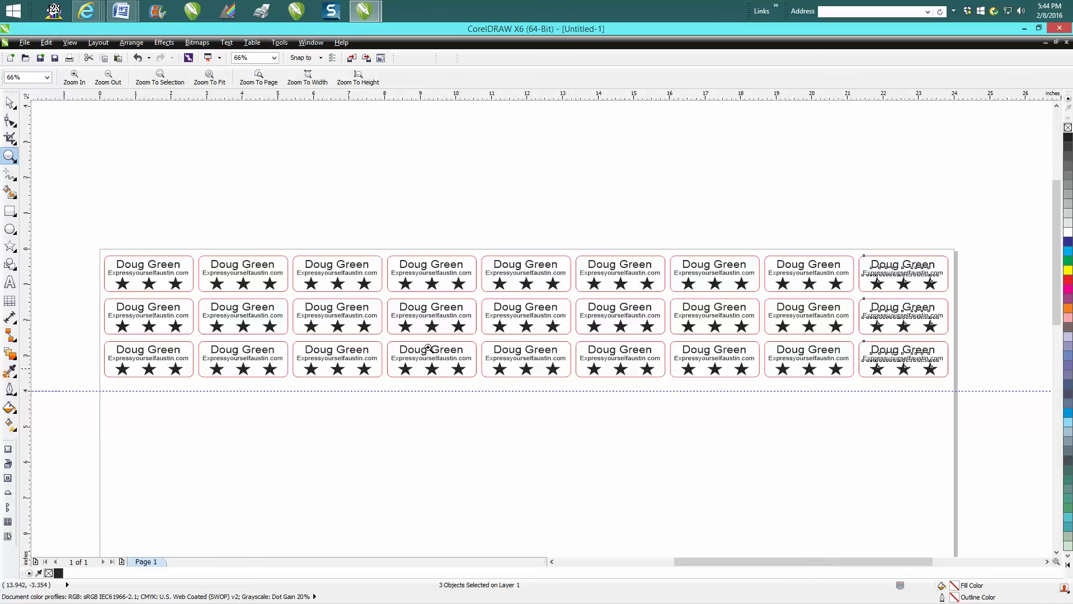
pyautogui.click(10, 103)
# Ungroup all 27 tags with Arrange > Ungroup.
pyautogui.moveTo(73, 231); pyautogui.dragTo(972, 400)
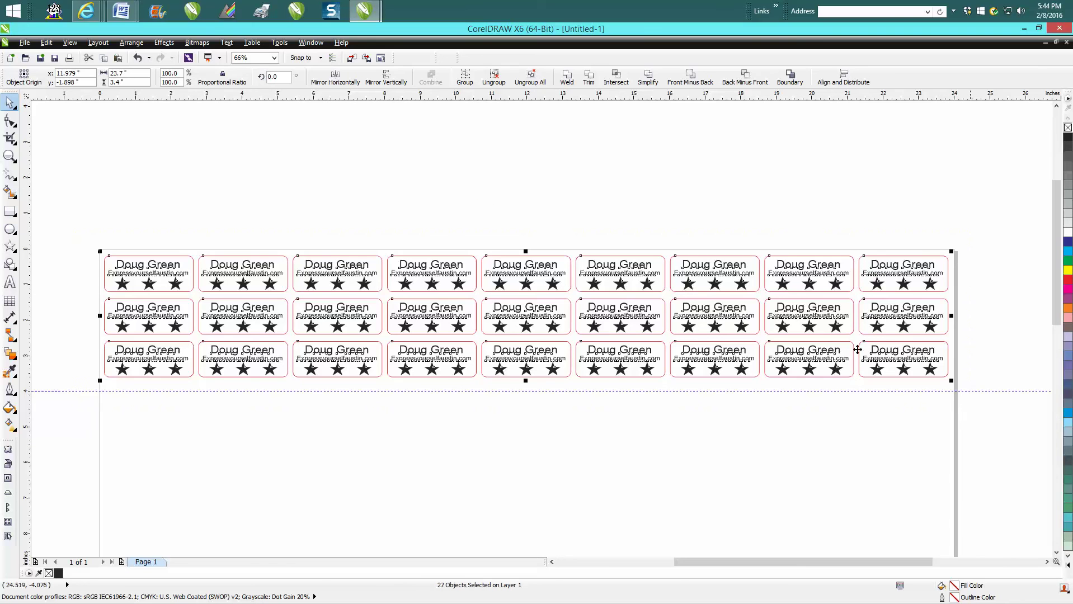
pyautogui.click(133, 43)
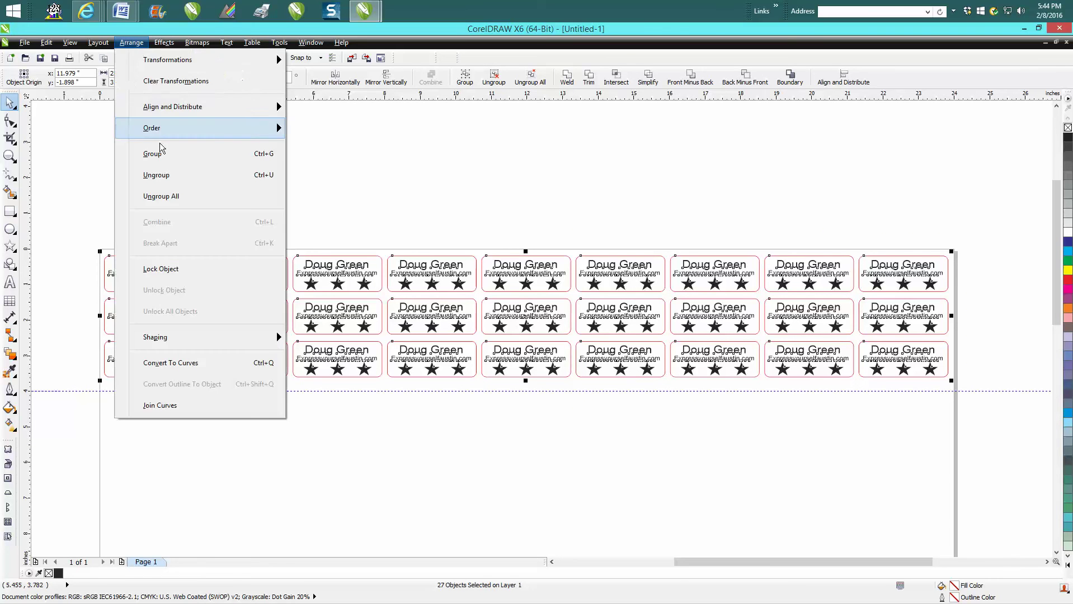
pyautogui.click(164, 175)
pyautogui.click(220, 252)
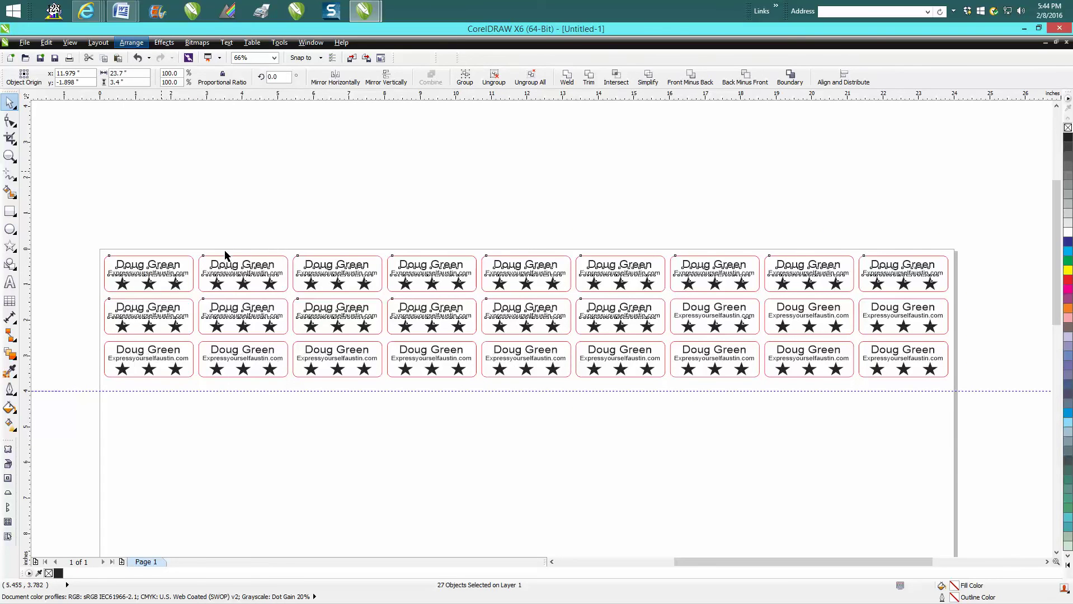
# Replace the name on the second top-row tag with a new person's name via Edit Text.
pyautogui.click(258, 271)
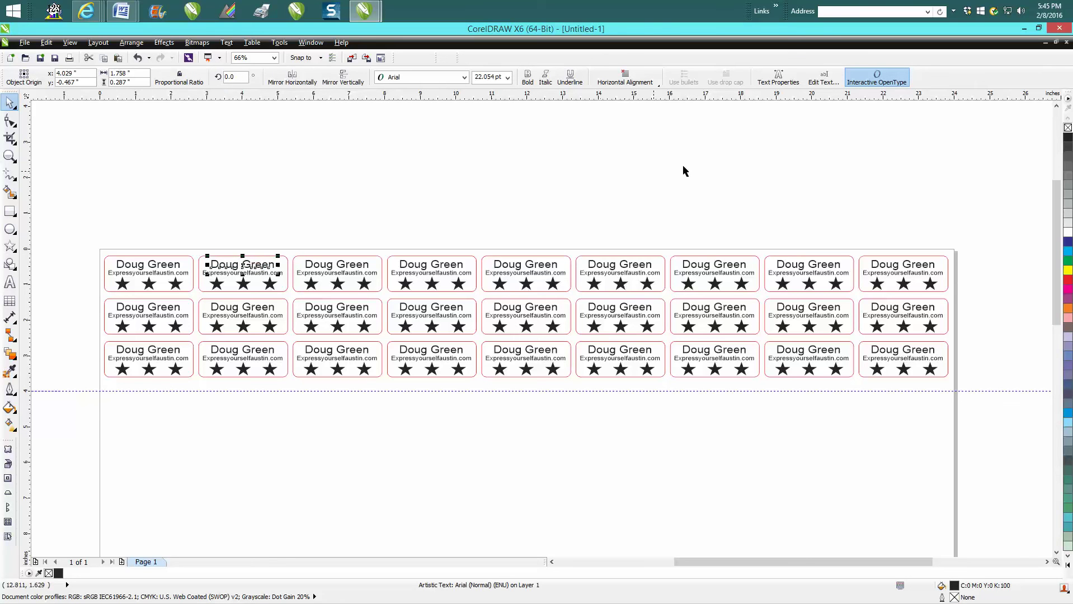
pyautogui.click(824, 79)
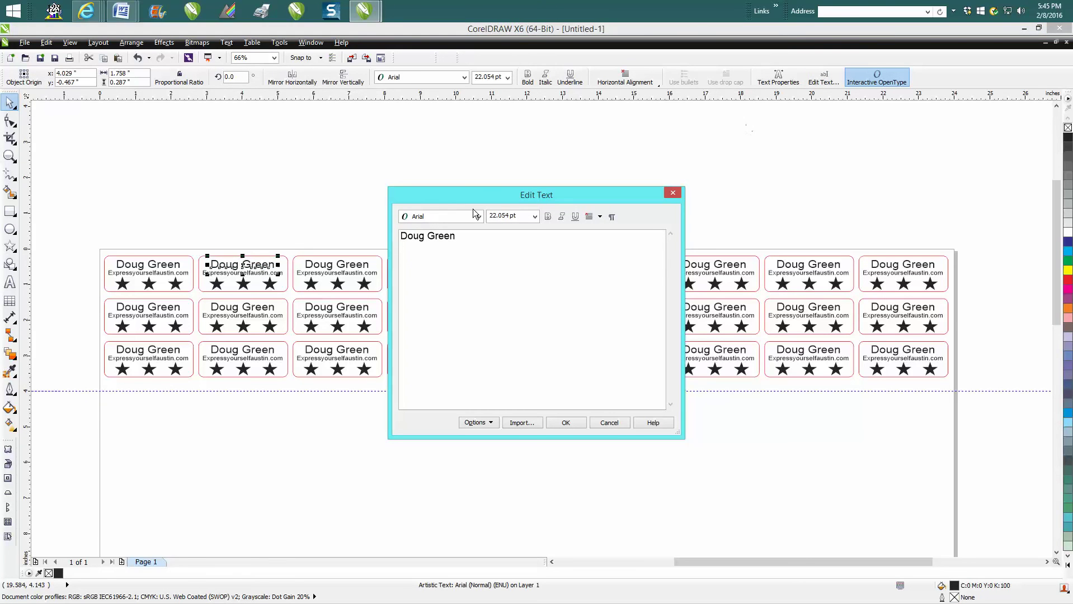
pyautogui.moveTo(446, 243); pyautogui.dragTo(398, 242)
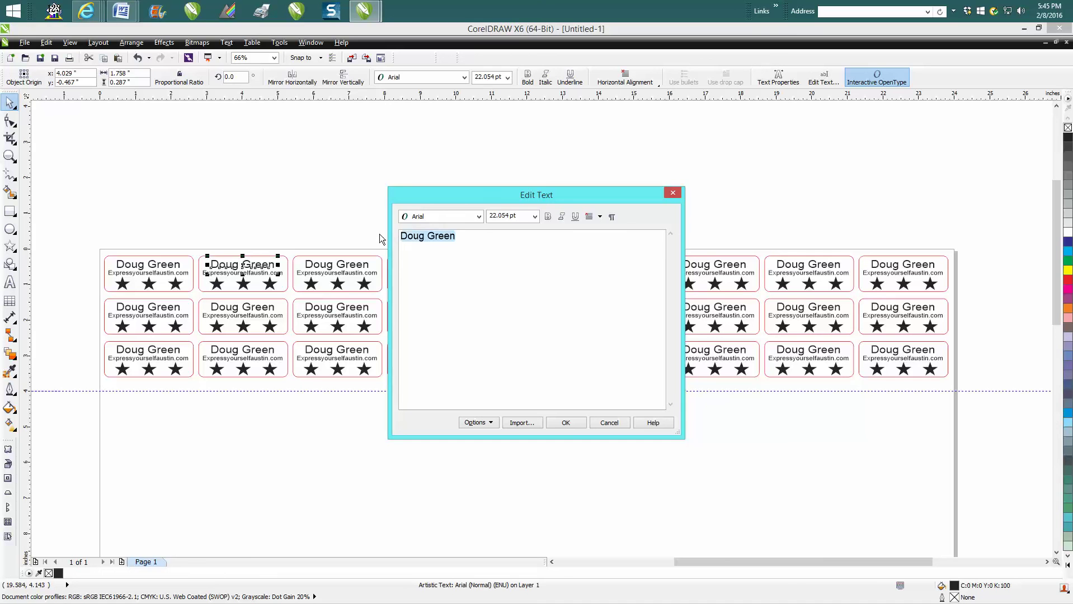
pyautogui.write('Bob Smith')
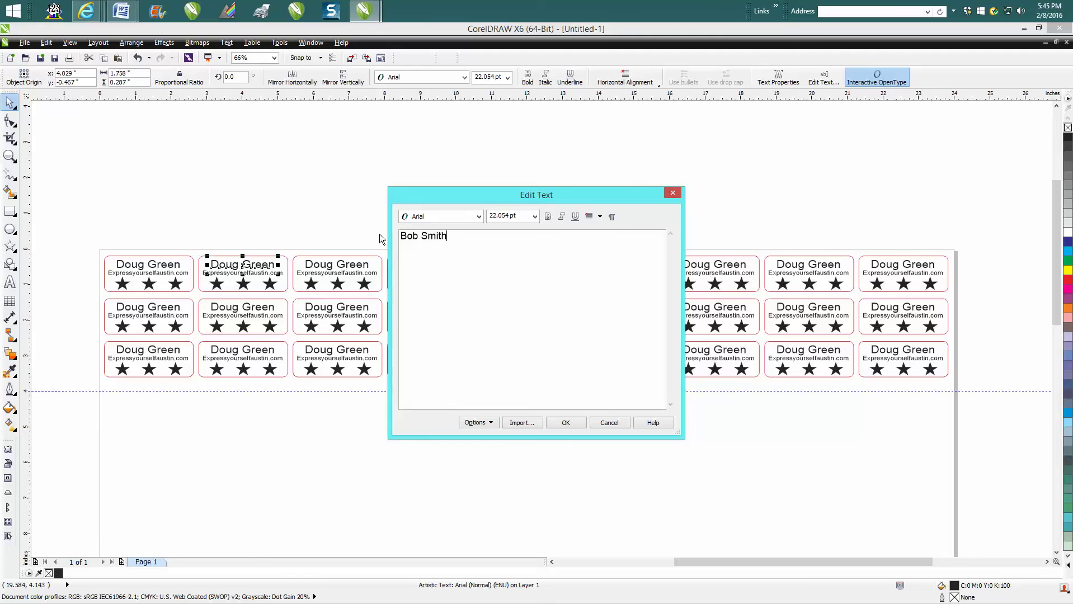
pyautogui.click(564, 422)
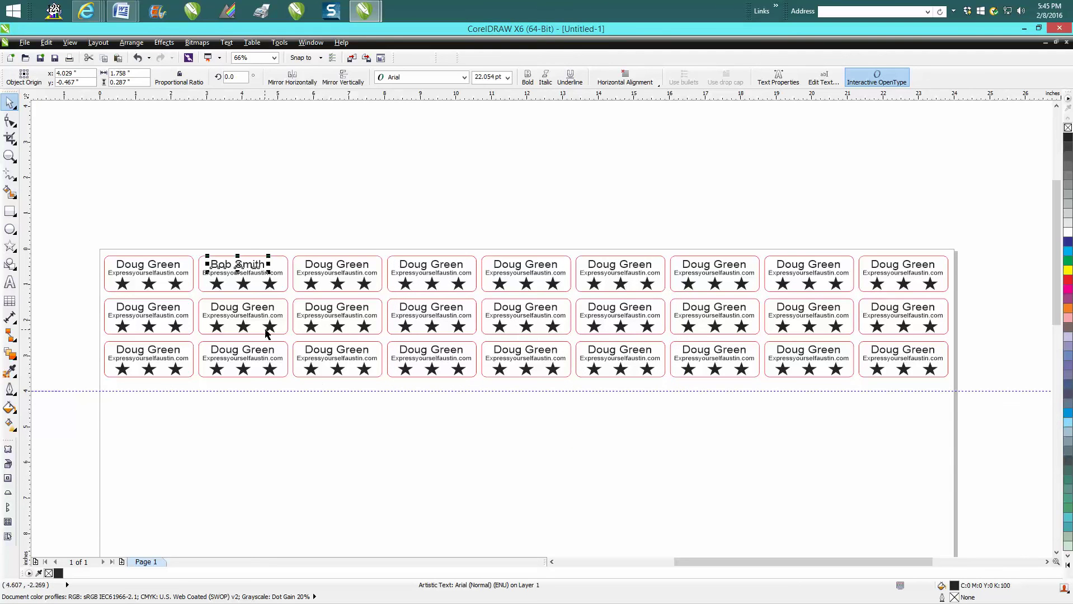
pyautogui.click(11, 157)
# Centre the renamed tag's name text on its label, then zoom out and deselect.
pyautogui.moveTo(191, 228); pyautogui.dragTo(440, 382)
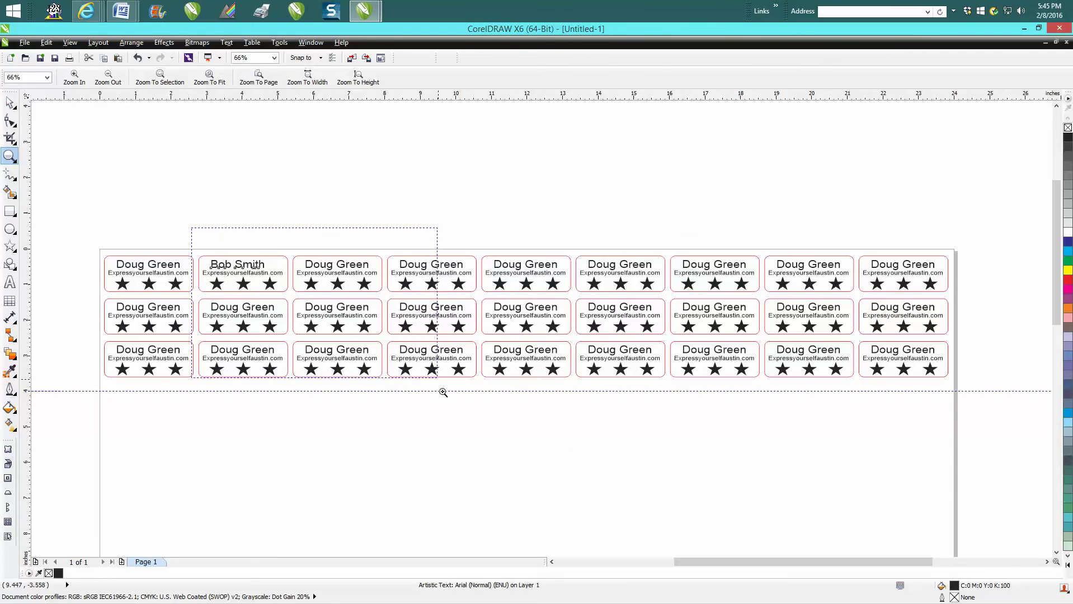
pyautogui.click(11, 103)
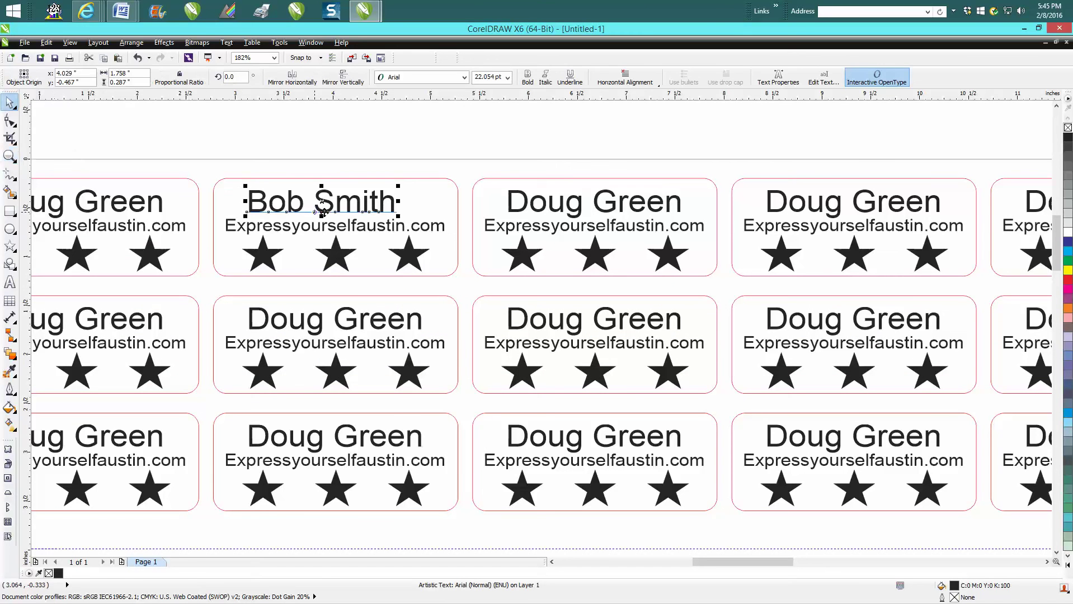
pyautogui.moveTo(324, 202); pyautogui.dragTo(333, 203)
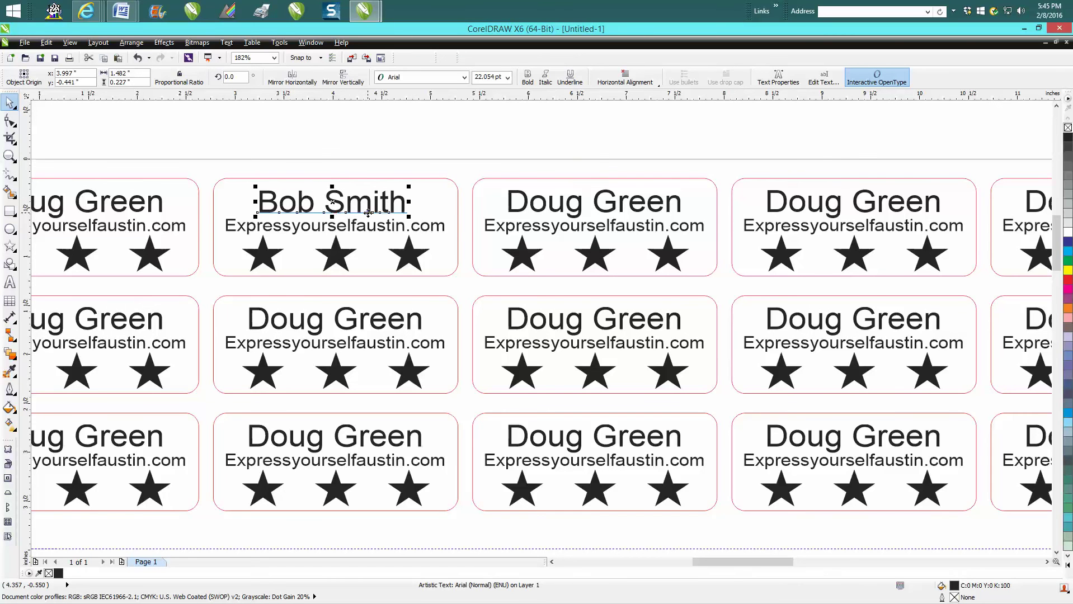
pyautogui.scroll(-2, 368, 213)
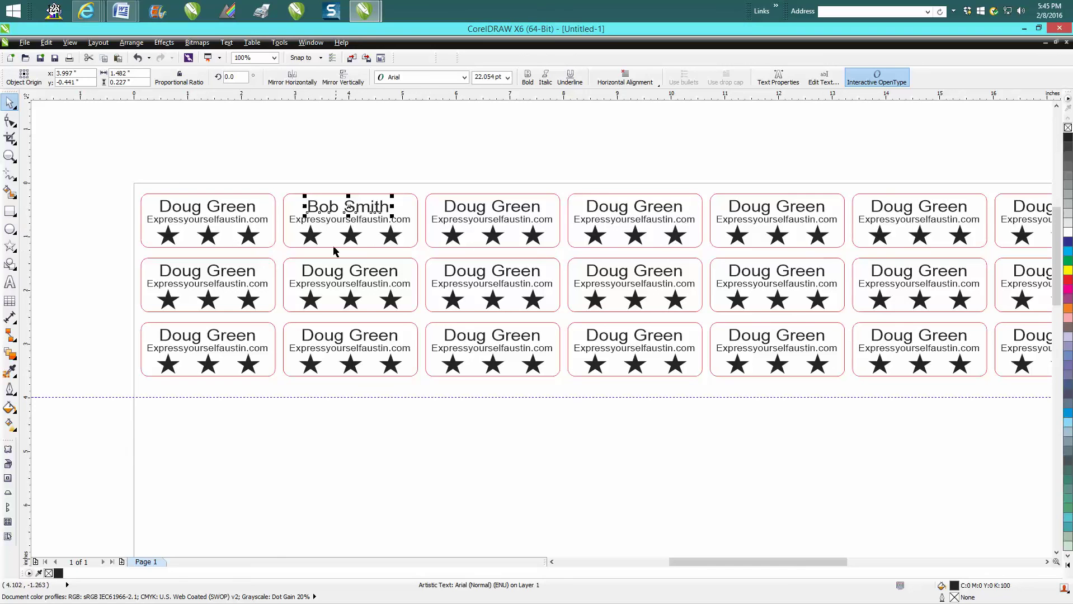
pyautogui.click(474, 167)
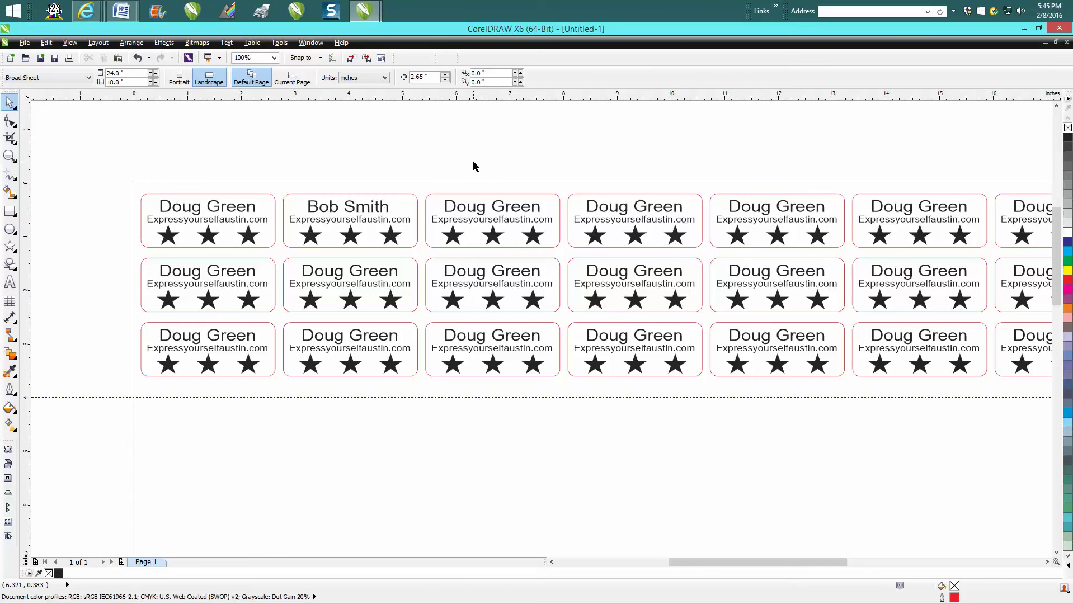